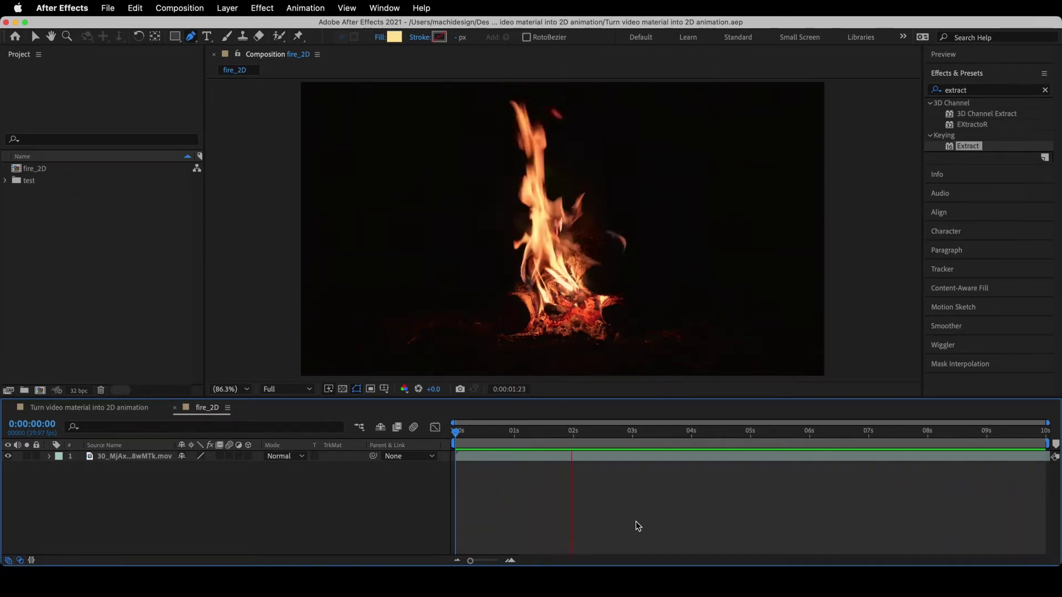
# - Scrub the campfire clip, set the work area from 2 s to 5 s, and select the footage layer
pyautogui.click(573, 435)
pyautogui.moveTo(576, 440); pyautogui.dragTo(700, 458)
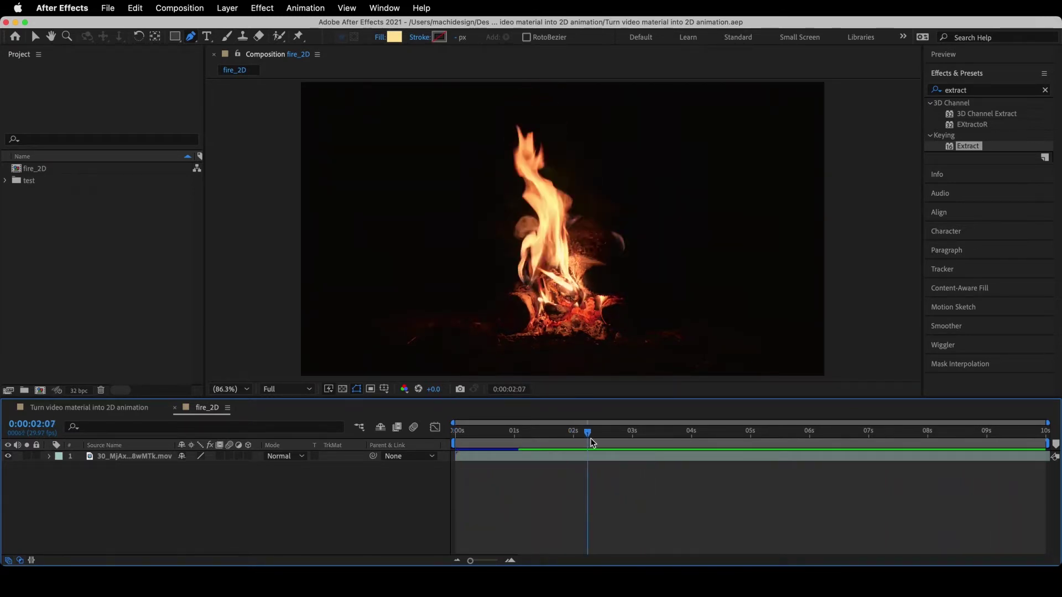
pyautogui.moveTo(700, 457); pyautogui.dragTo(577, 459)
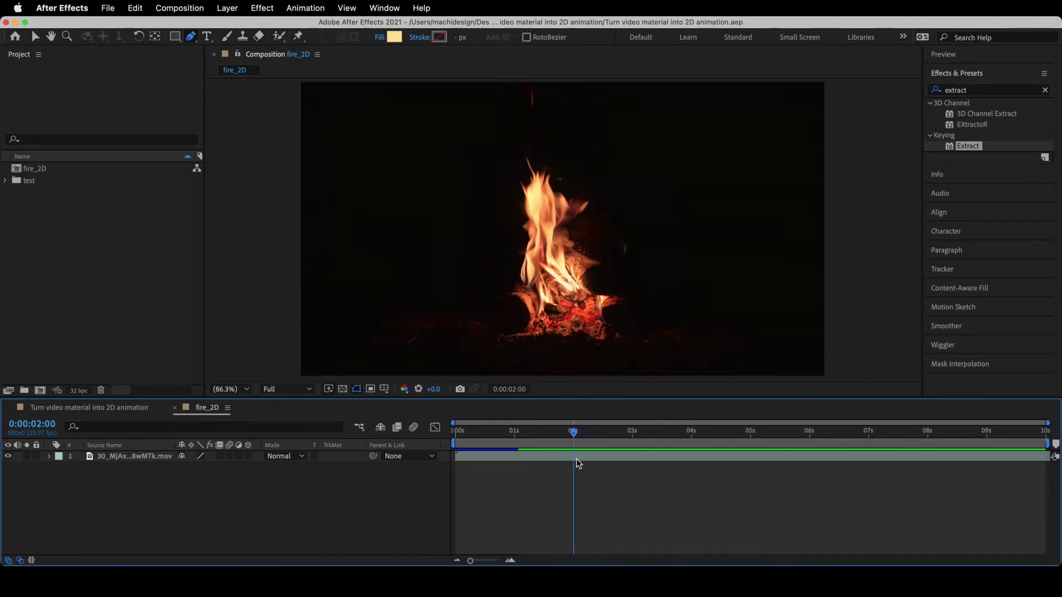
pyautogui.moveTo(451, 442)
pyautogui.mouseDown()
pyautogui.moveTo(569, 458)
pyautogui.moveTo(615, 440)
pyautogui.moveTo(752, 453)
pyautogui.mouseUp()
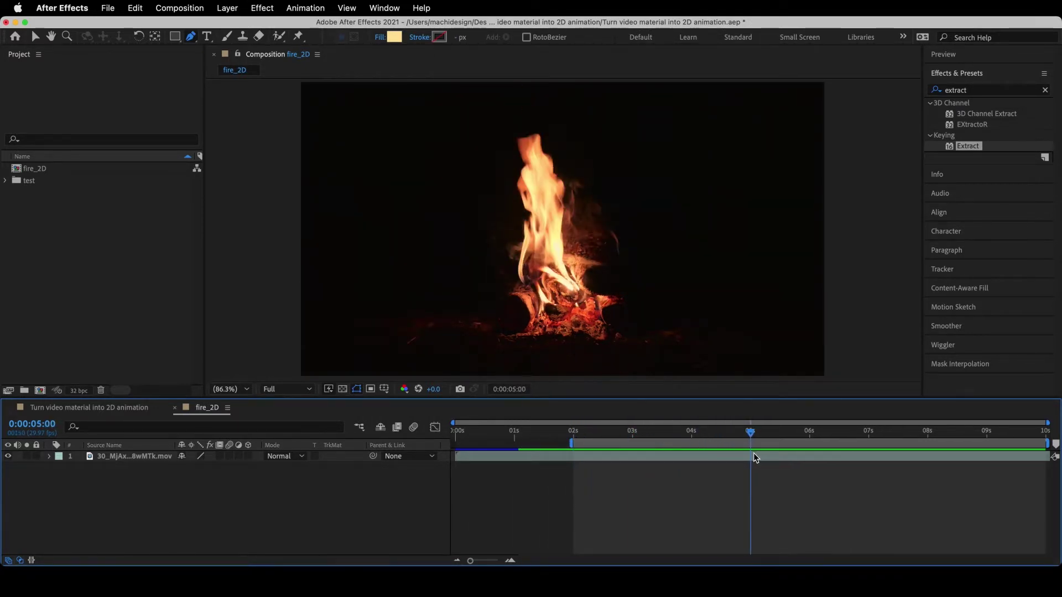
pyautogui.moveTo(1050, 447)
pyautogui.mouseDown()
pyautogui.moveTo(750, 458)
pyautogui.moveTo(654, 440)
pyautogui.moveTo(576, 448)
pyautogui.moveTo(682, 457)
pyautogui.mouseUp()
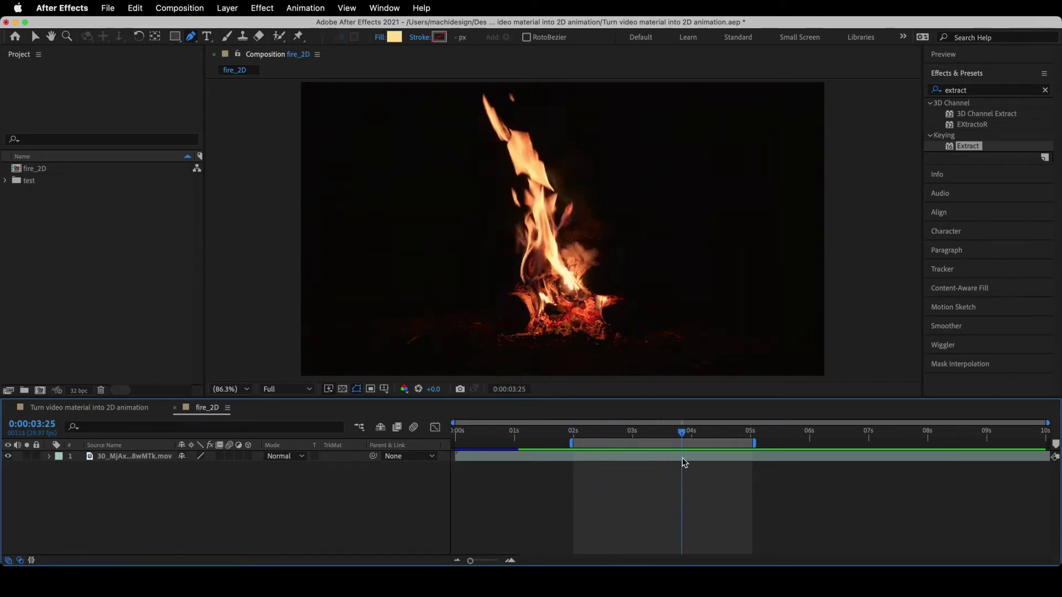
pyautogui.click(645, 456)
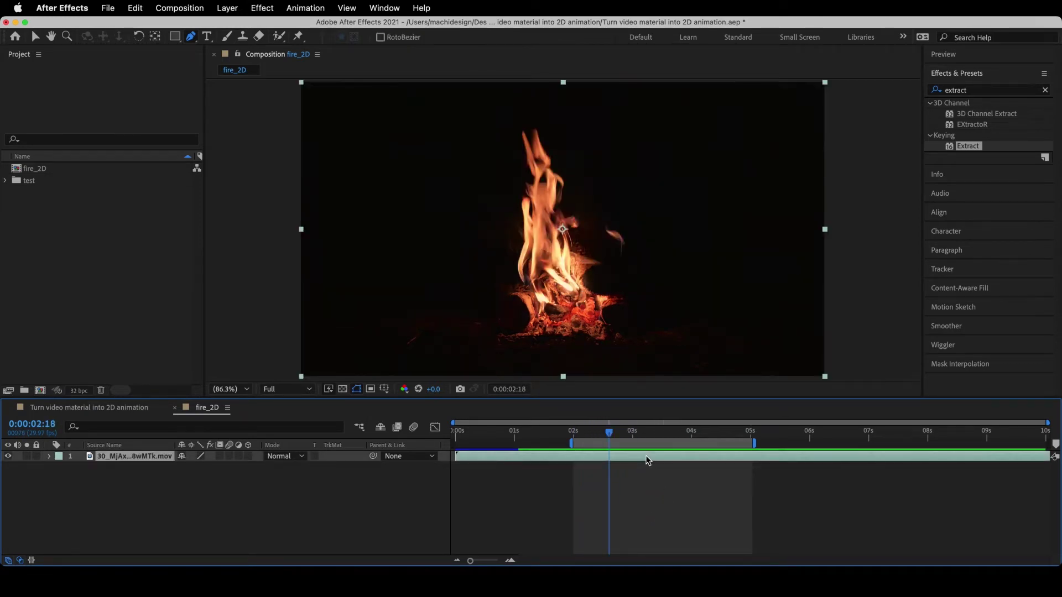
pyautogui.click(226, 8)
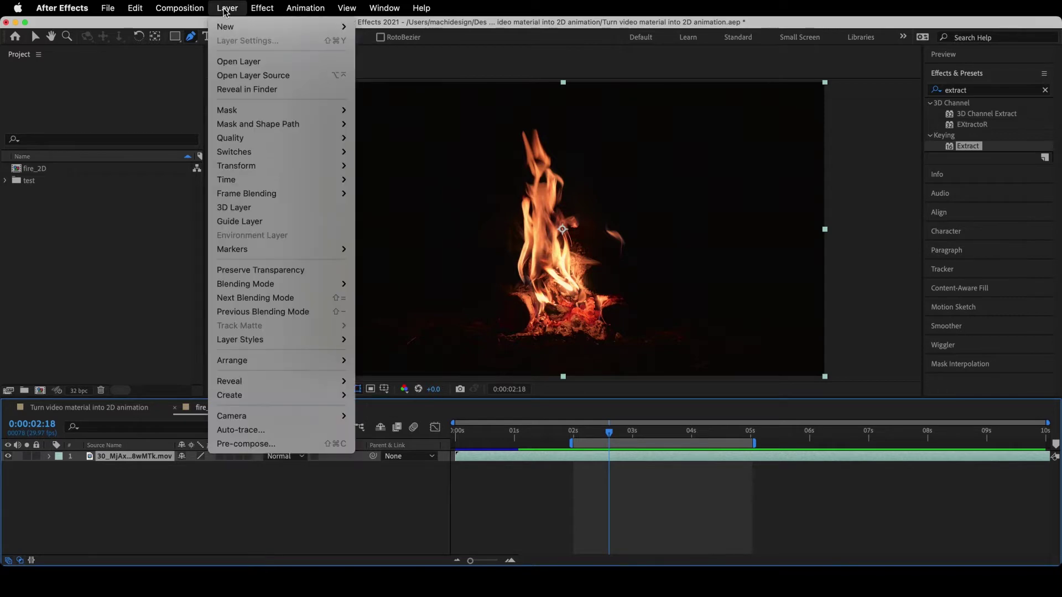
# - Open Auto-trace with Time Span set to Work Area, Channel set to Luminance, and Preview on
pyautogui.click(260, 432)
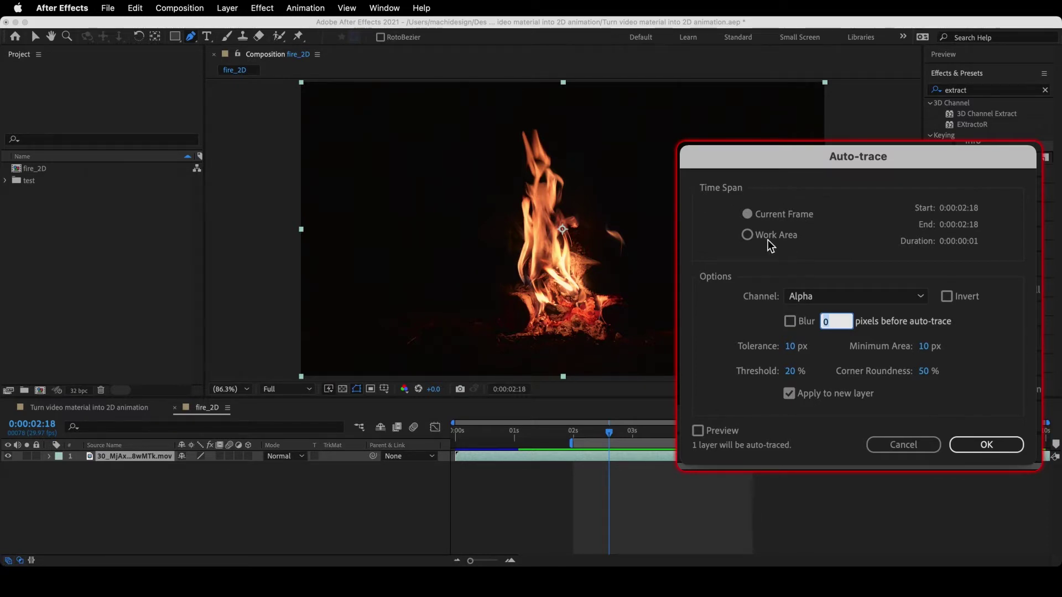
pyautogui.click(748, 235)
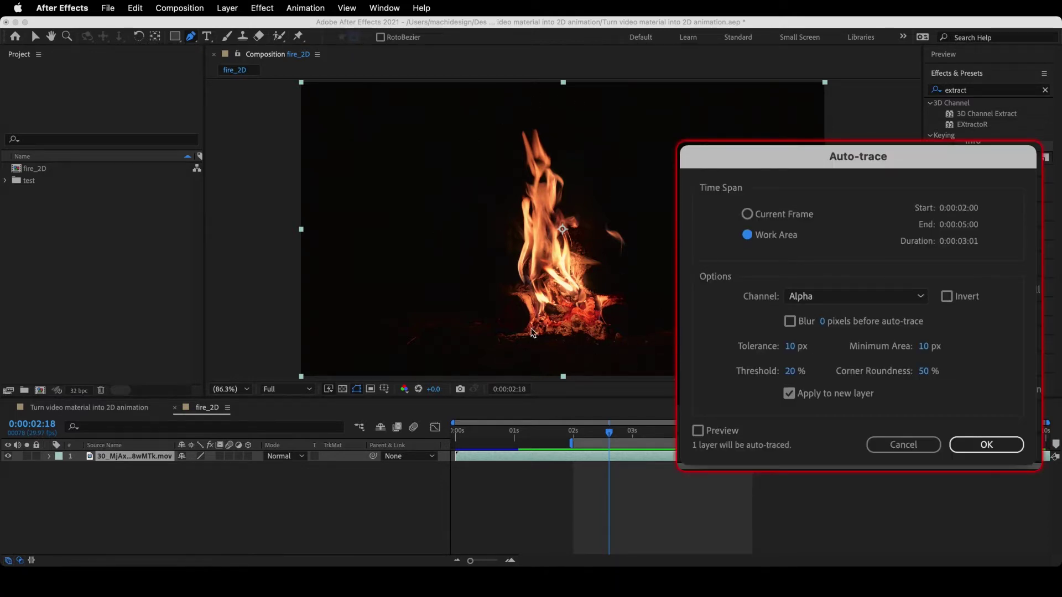
pyautogui.click(874, 296)
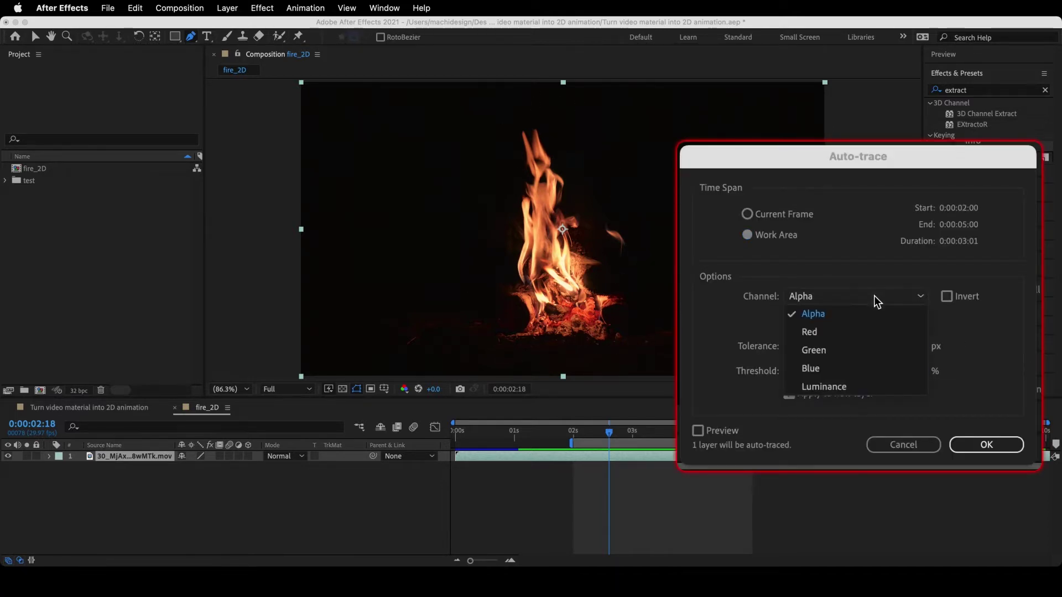
pyautogui.click(842, 388)
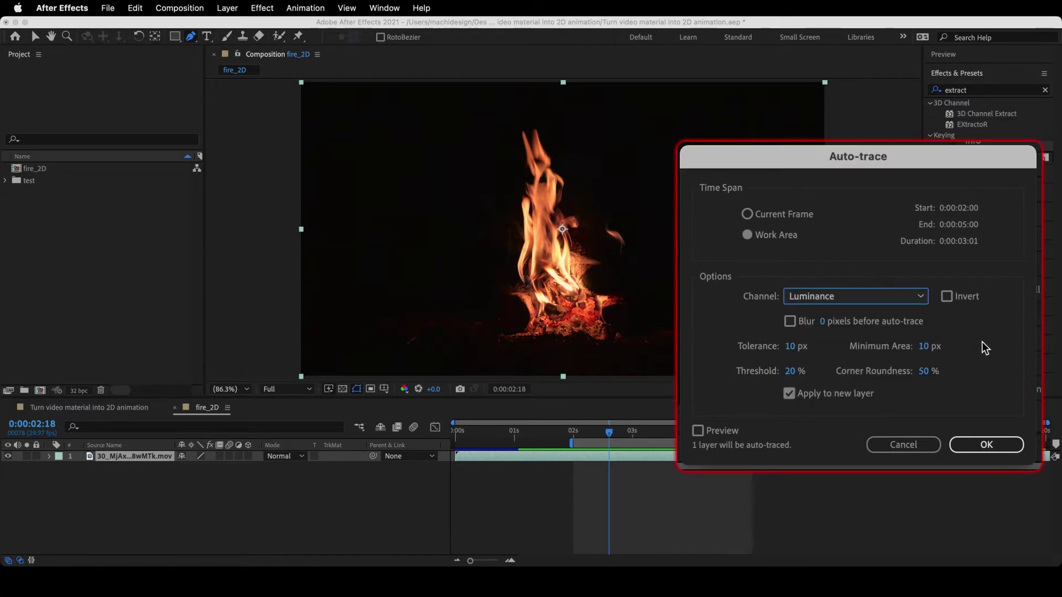
pyautogui.click(698, 431)
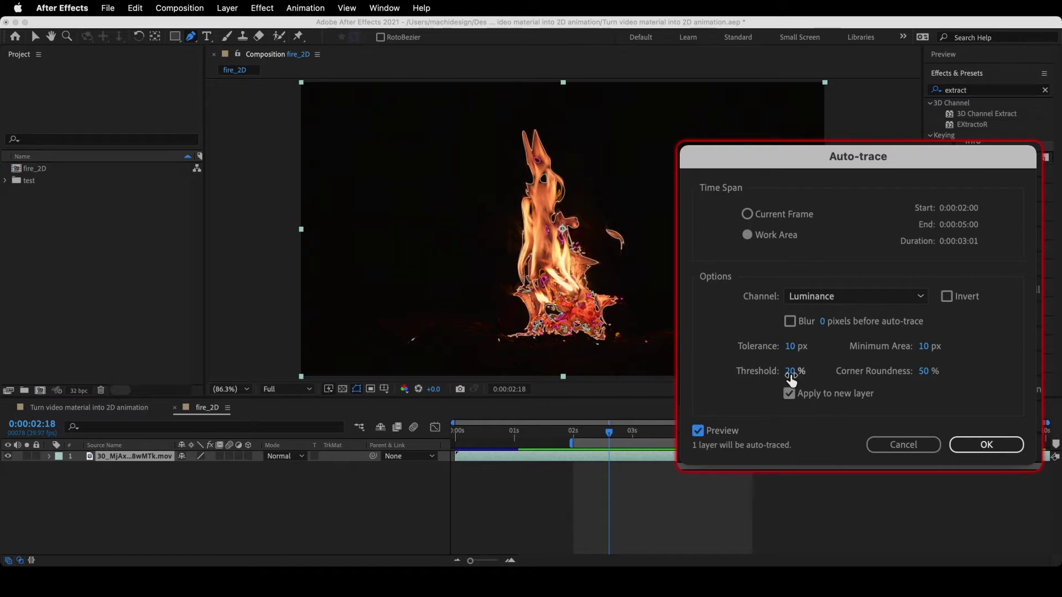
# - Tune the trace threshold to 20% and the tolerance to 10 px while previewing
pyautogui.moveTo(790, 376); pyautogui.dragTo(811, 374)
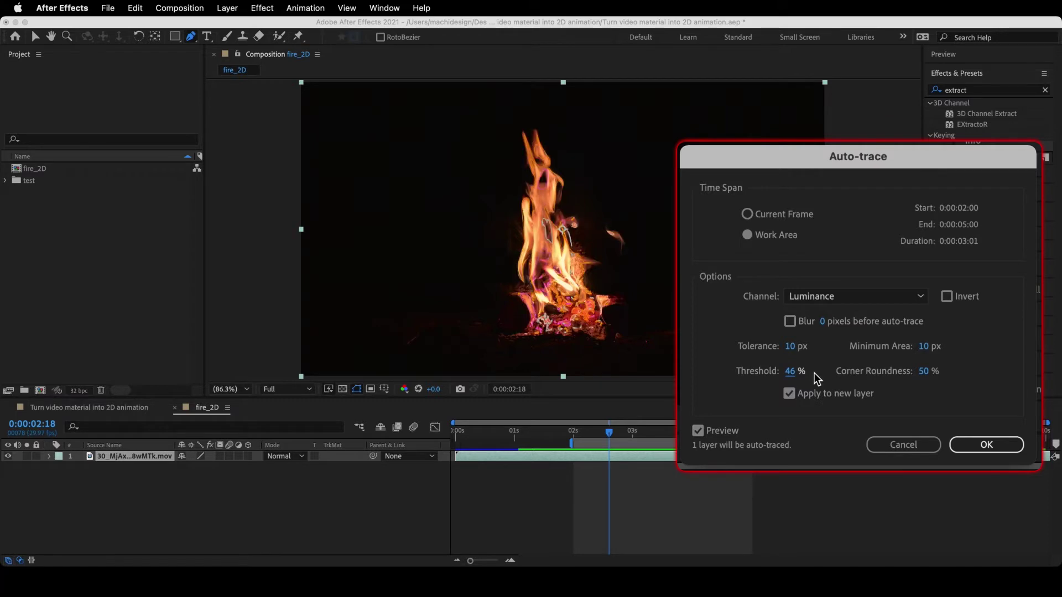
pyautogui.moveTo(804, 379); pyautogui.dragTo(766, 376)
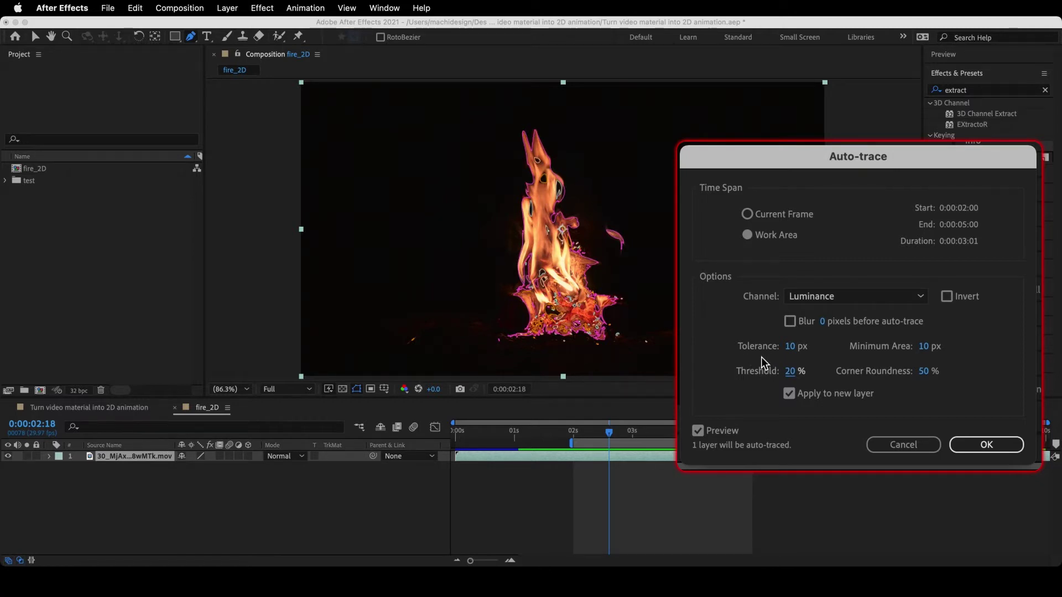
pyautogui.moveTo(791, 354); pyautogui.dragTo(795, 356)
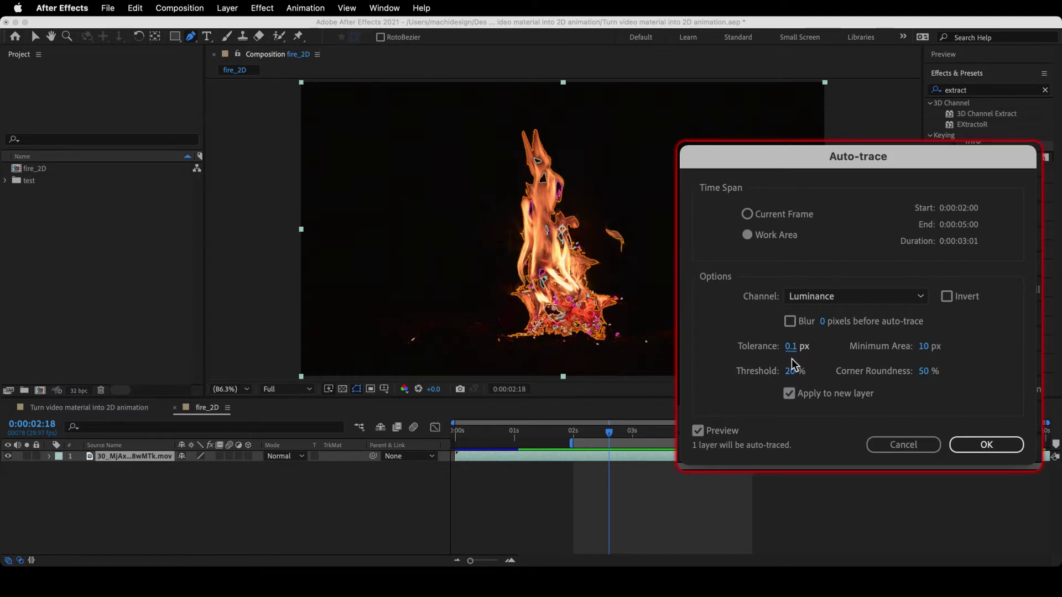
pyautogui.moveTo(791, 348); pyautogui.dragTo(804, 351)
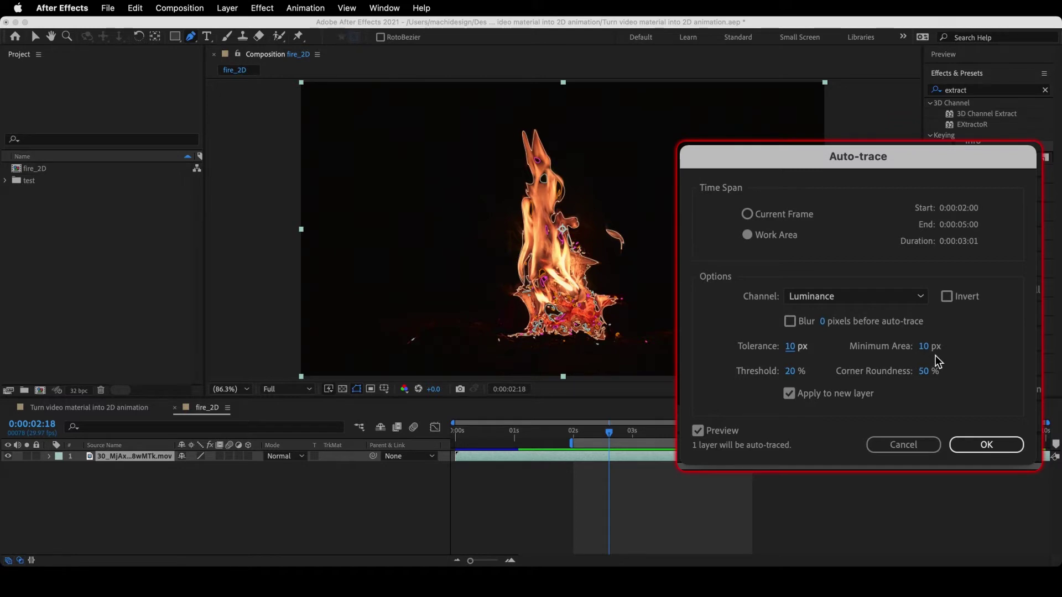
# - Set minimum area to 10 px and corner roundness to 80%, then run the auto-trace
pyautogui.moveTo(925, 348); pyautogui.dragTo(940, 349)
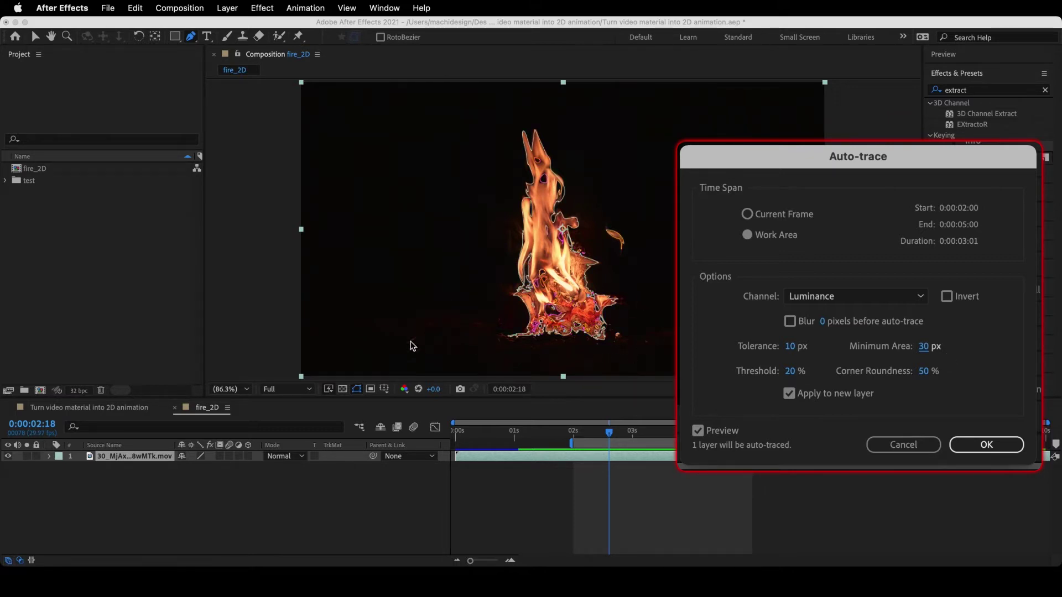
pyautogui.moveTo(927, 349); pyautogui.dragTo(910, 357)
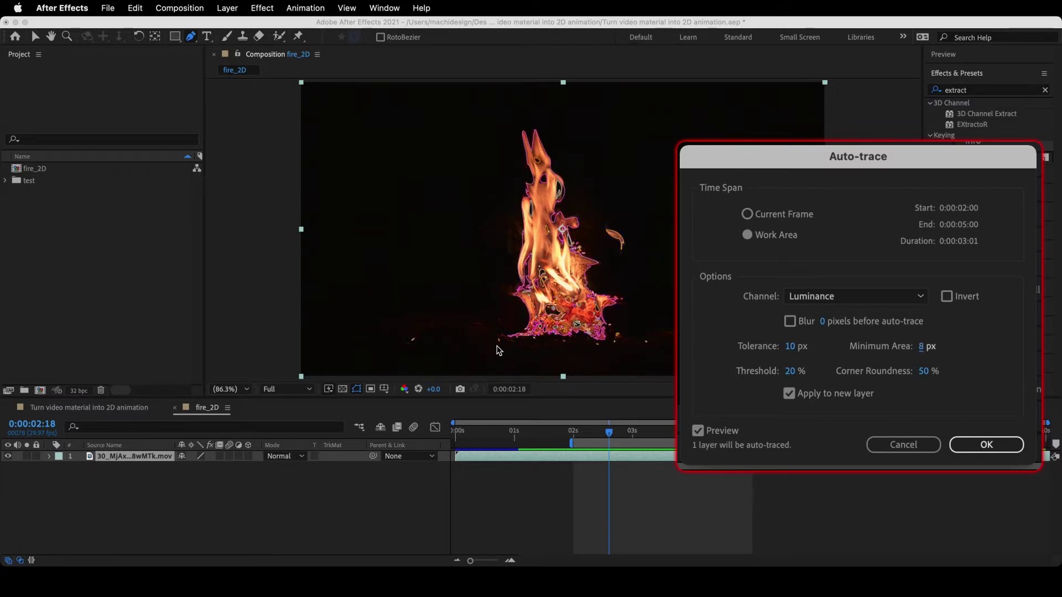
pyautogui.moveTo(499, 350); pyautogui.dragTo(641, 293)
pyautogui.moveTo(922, 347); pyautogui.dragTo(882, 383)
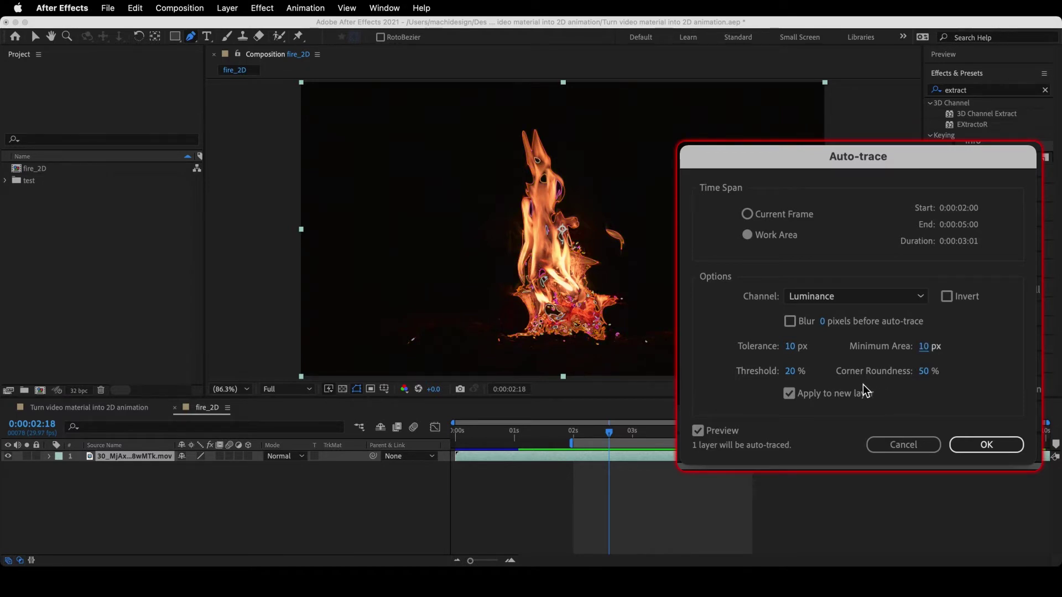
pyautogui.moveTo(924, 372); pyautogui.dragTo(981, 374)
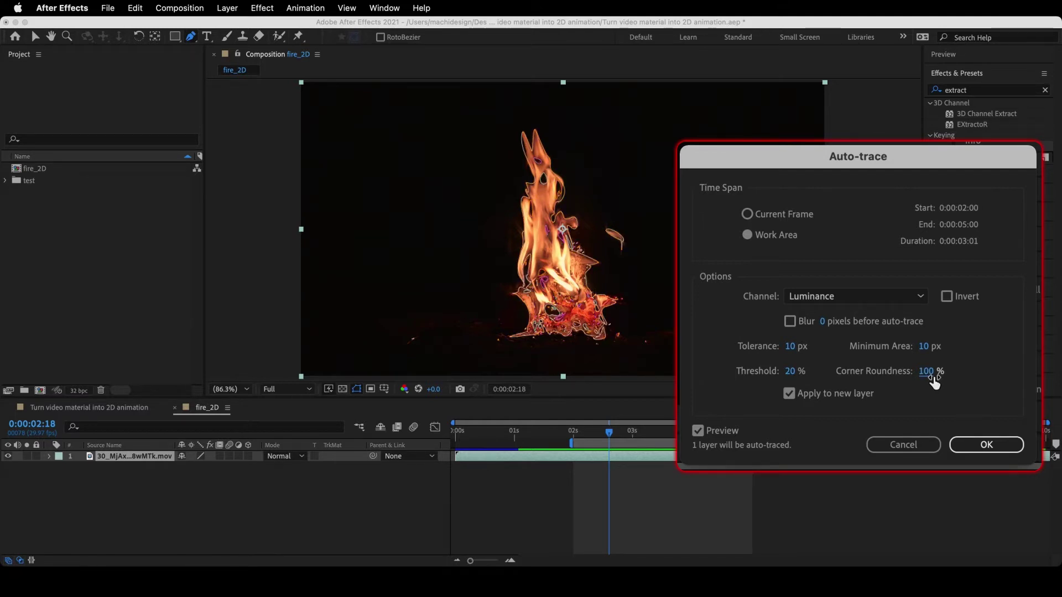
pyautogui.moveTo(934, 382); pyautogui.dragTo(923, 382)
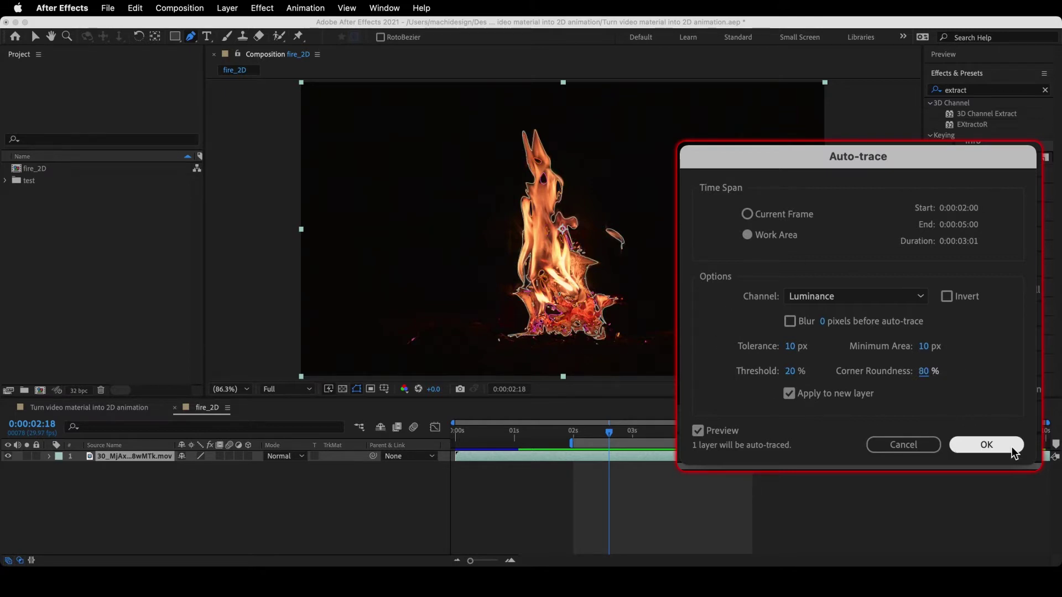
pyautogui.click(987, 445)
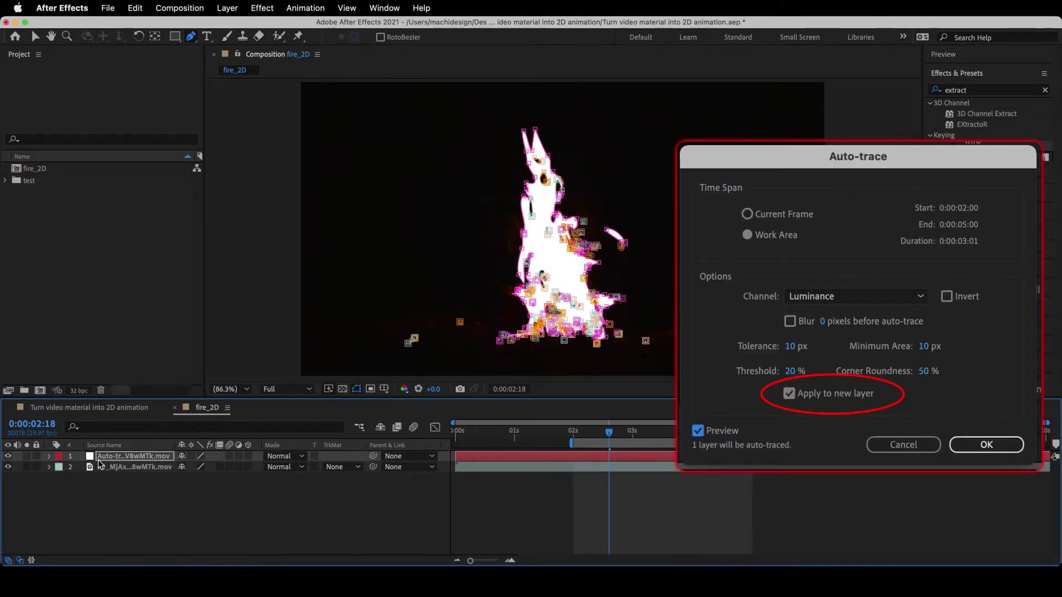
# - Expand the Auto-trace layer's masks and scrub through the traced flames
pyautogui.click(130, 457)
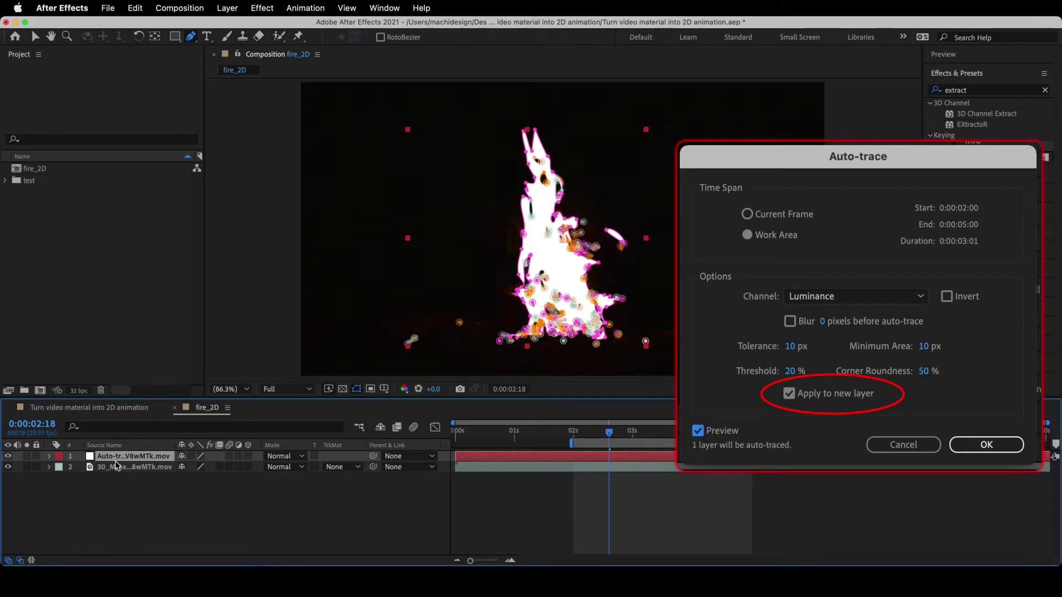
pyautogui.click(49, 457)
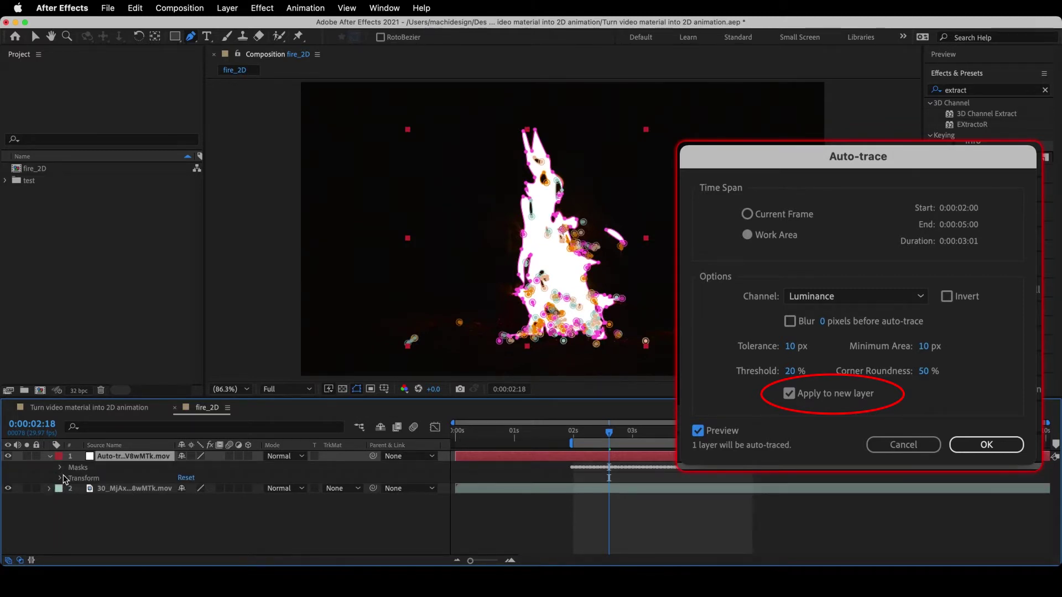
pyautogui.click(60, 468)
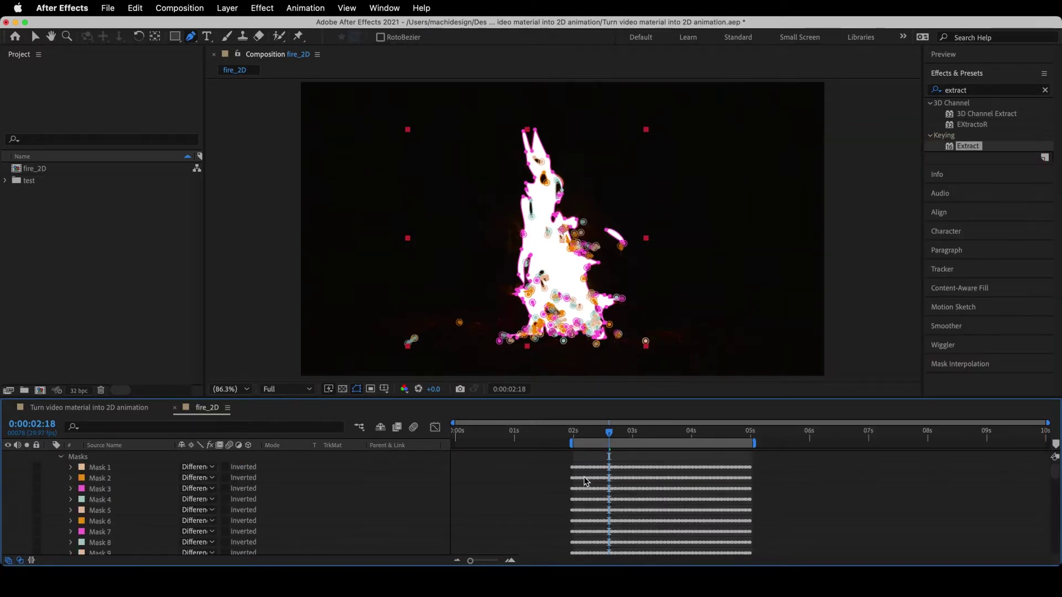
pyautogui.scroll(-10, 137, 498)
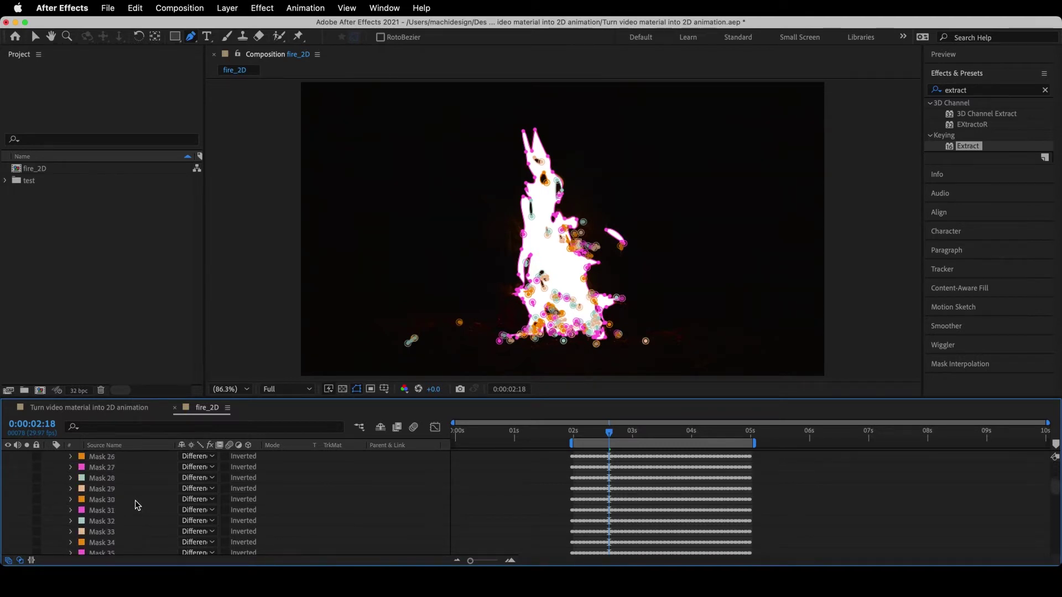
pyautogui.scroll(10, 137, 505)
pyautogui.moveTo(609, 434); pyautogui.dragTo(729, 444)
# - Hide the campfire footage layer and preview the white traced flames from 2 s
pyautogui.click(3, 494)
pyautogui.click(7, 488)
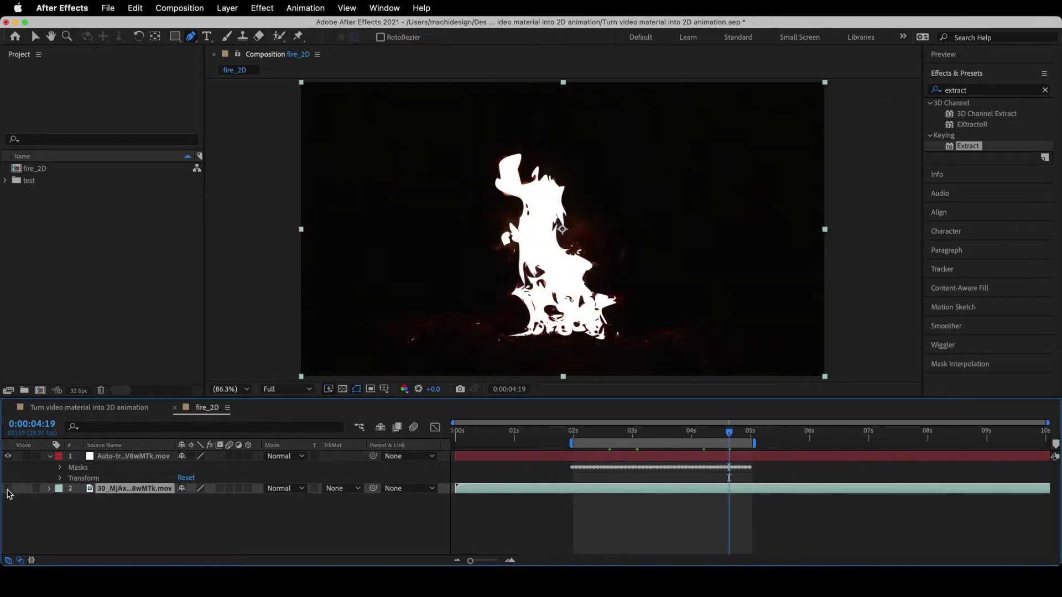
pyautogui.click(576, 438)
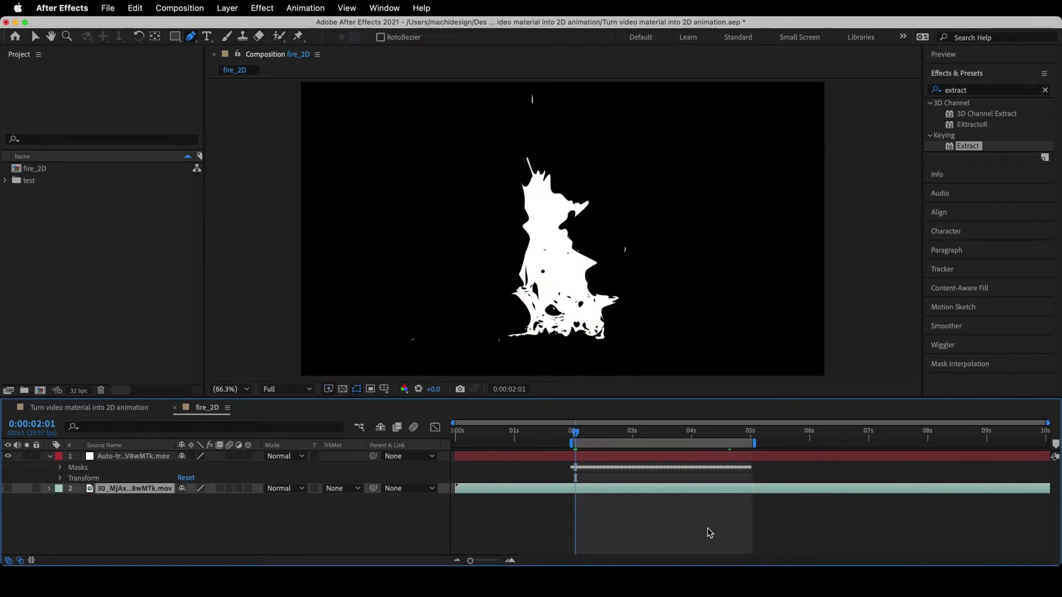
pyautogui.press('space')
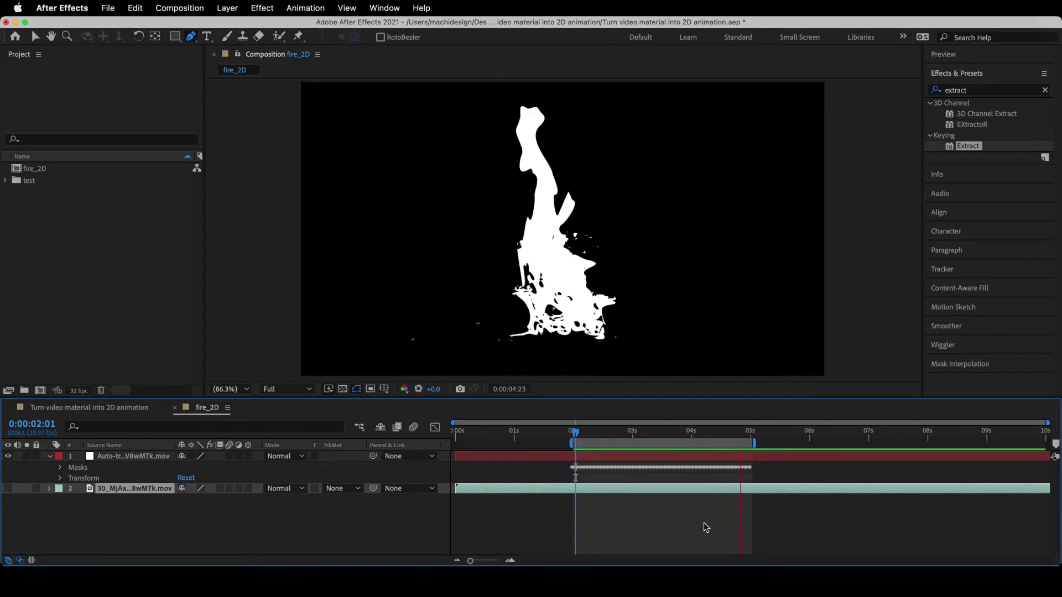
pyautogui.press('v')
pyautogui.click(188, 457)
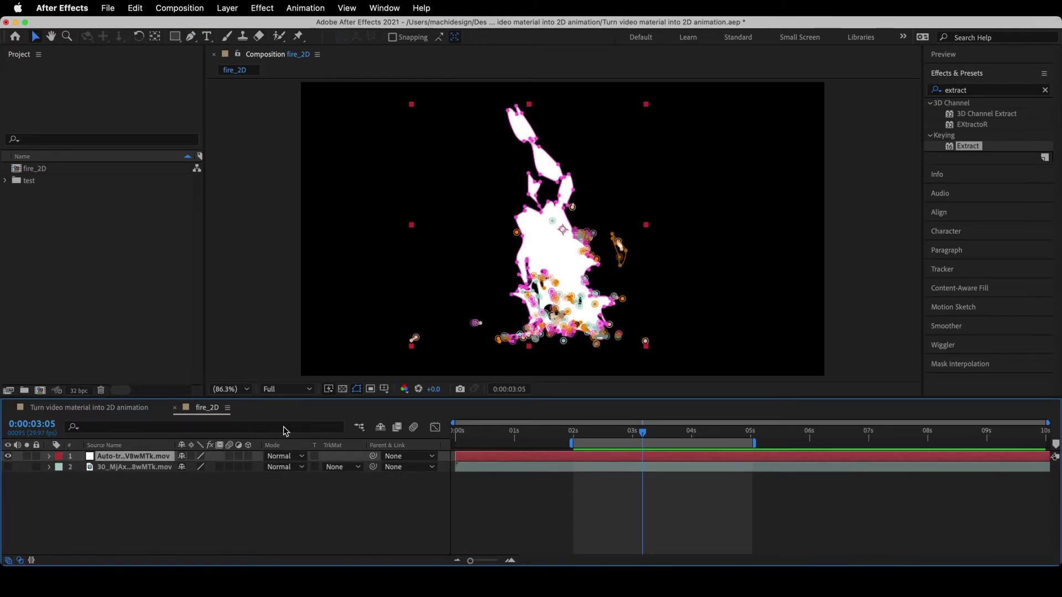
# - Apply a Fill effect in orange FF7500 to the first auto-traced layer
pyautogui.click(232, 9)
pyautogui.click(246, 41)
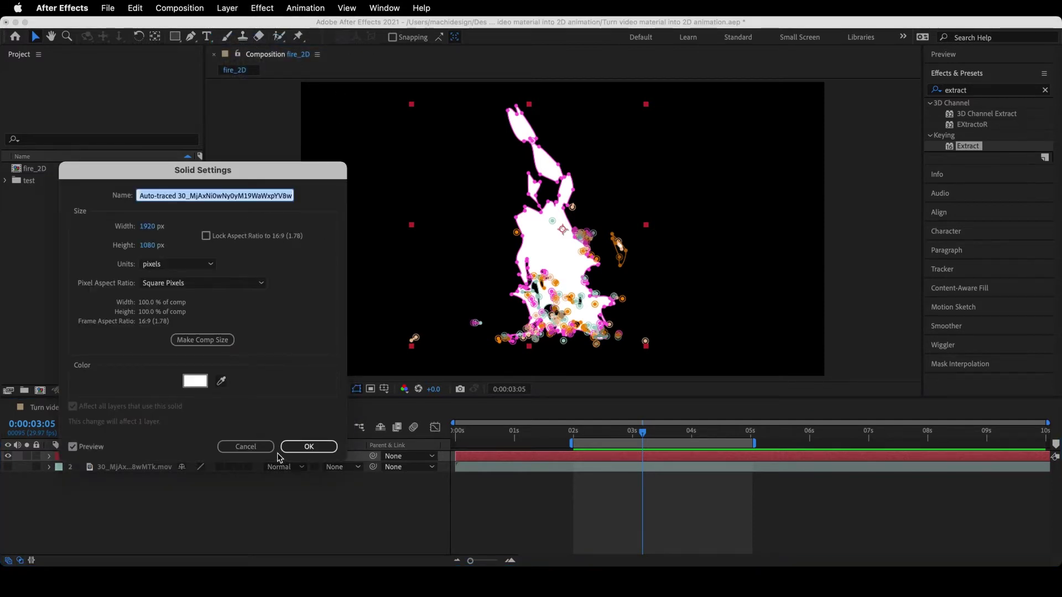
pyautogui.click(260, 447)
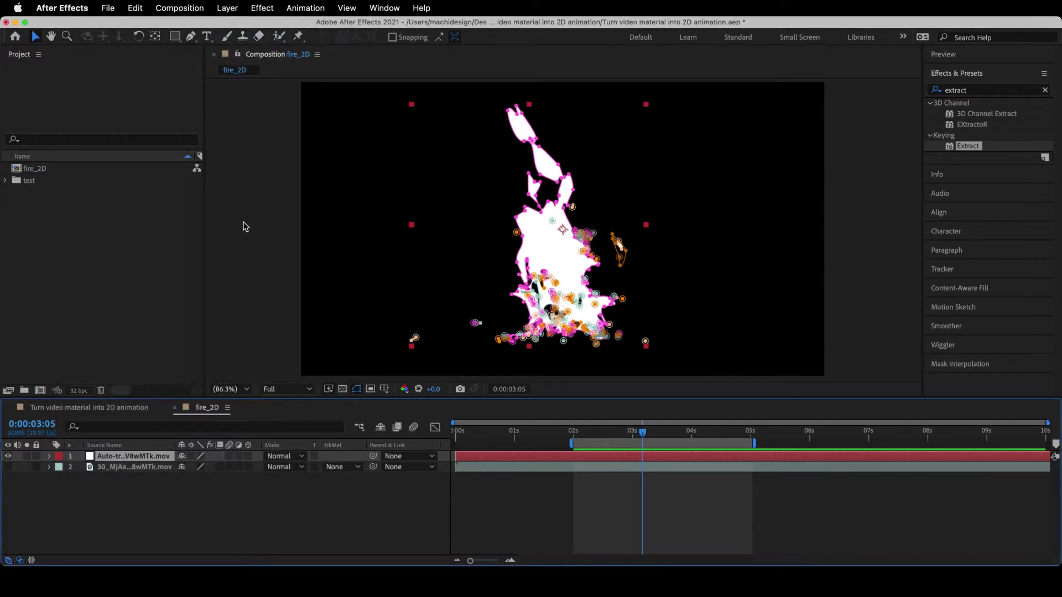
pyautogui.click(262, 8)
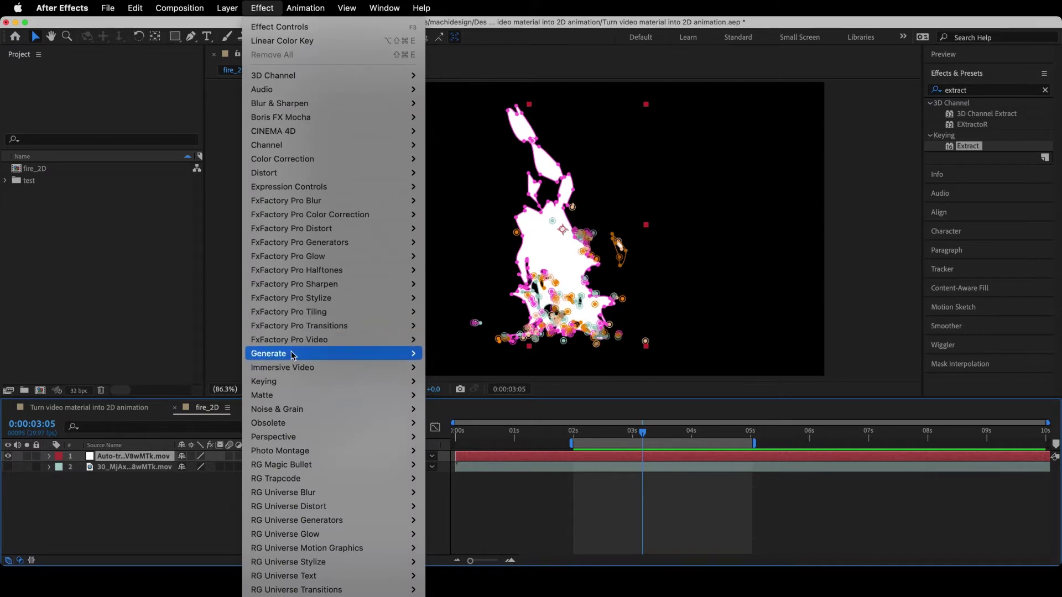
pyautogui.moveTo(293, 354)
pyautogui.click(457, 512)
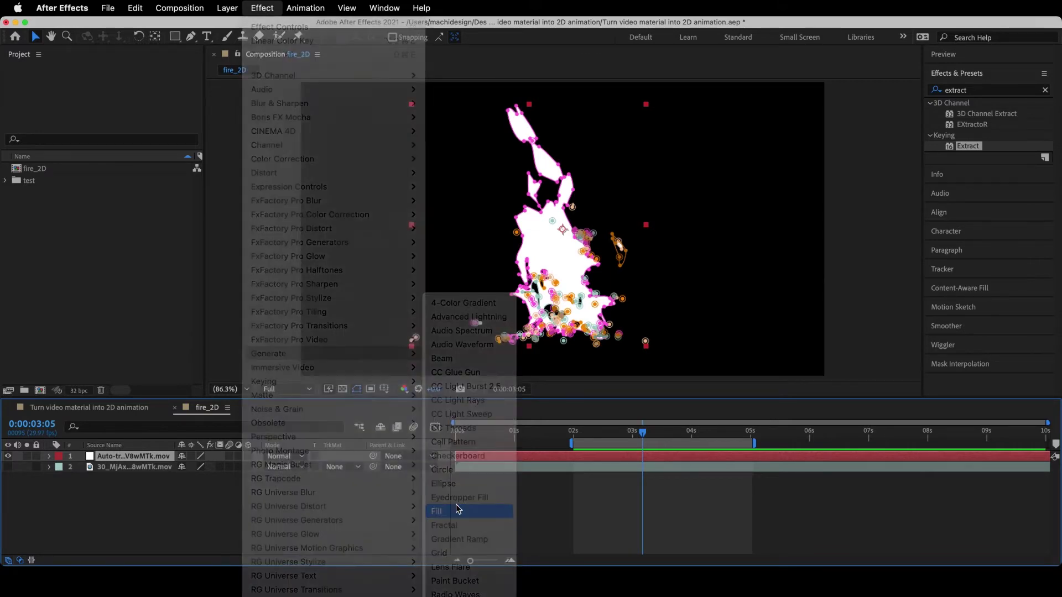
pyautogui.click(119, 114)
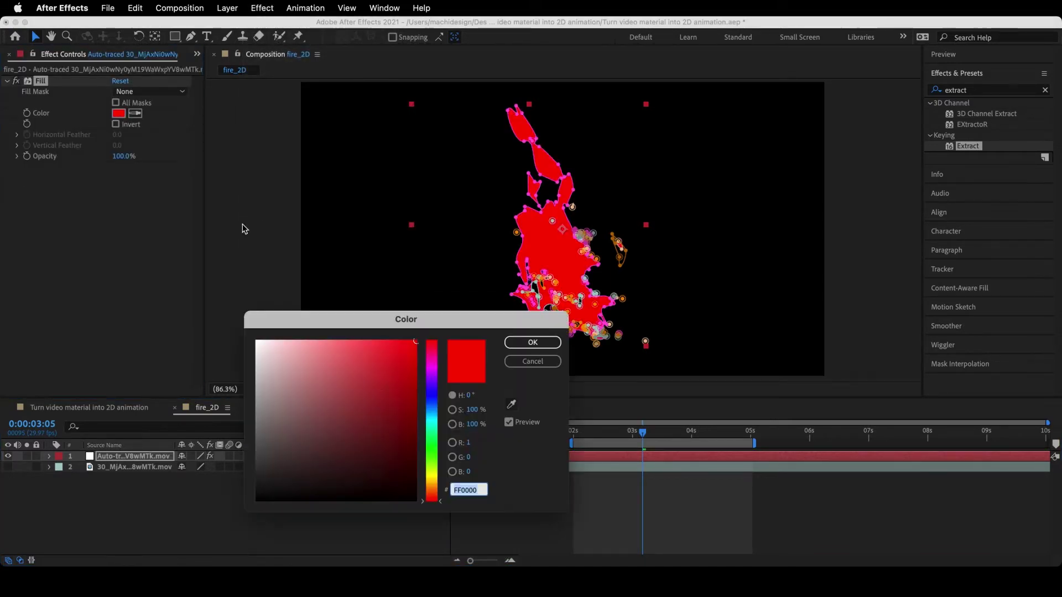
pyautogui.moveTo(434, 482); pyautogui.dragTo(432, 489)
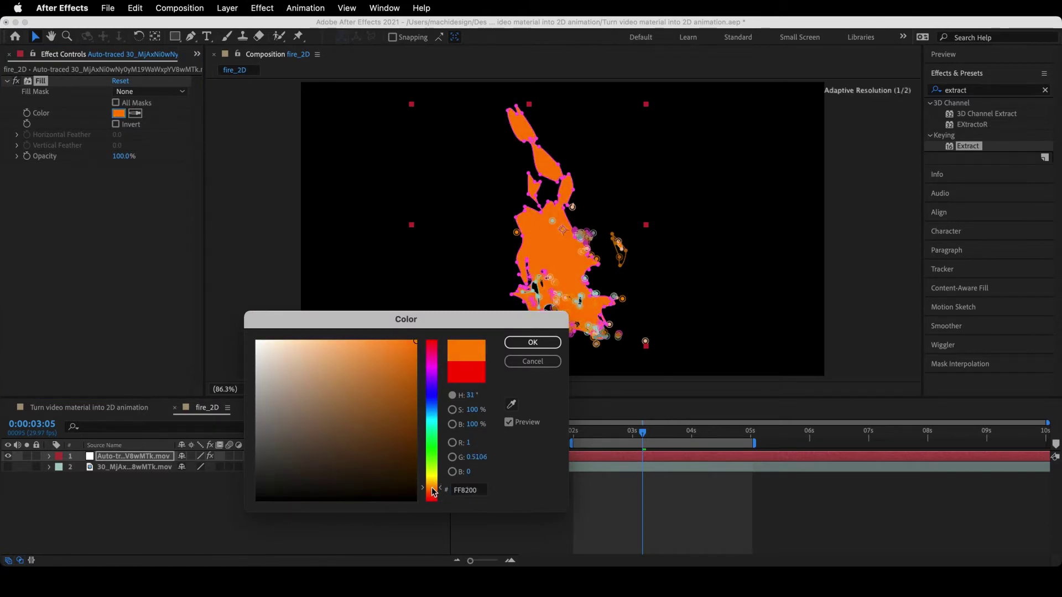
pyautogui.click(532, 342)
# - Make the campfire footage visible again and select the footage layer
pyautogui.click(158, 491)
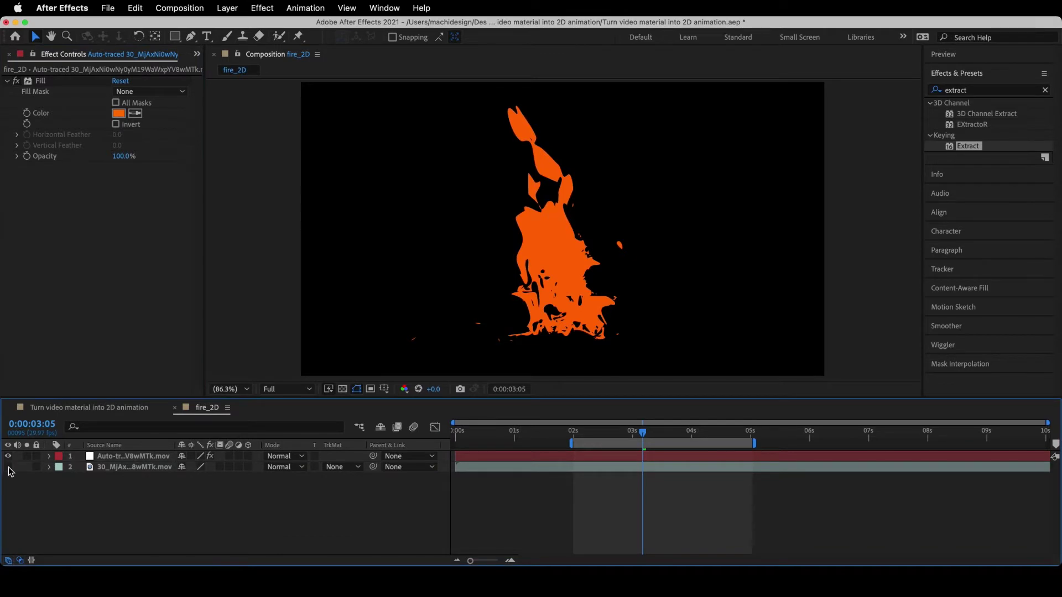
pyautogui.click(8, 467)
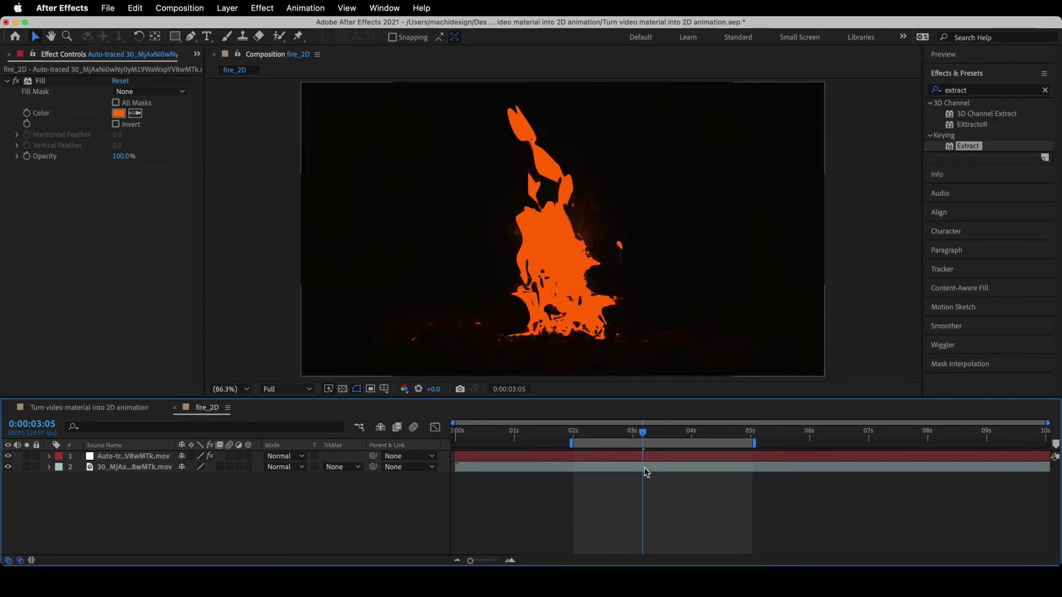
pyautogui.click(662, 465)
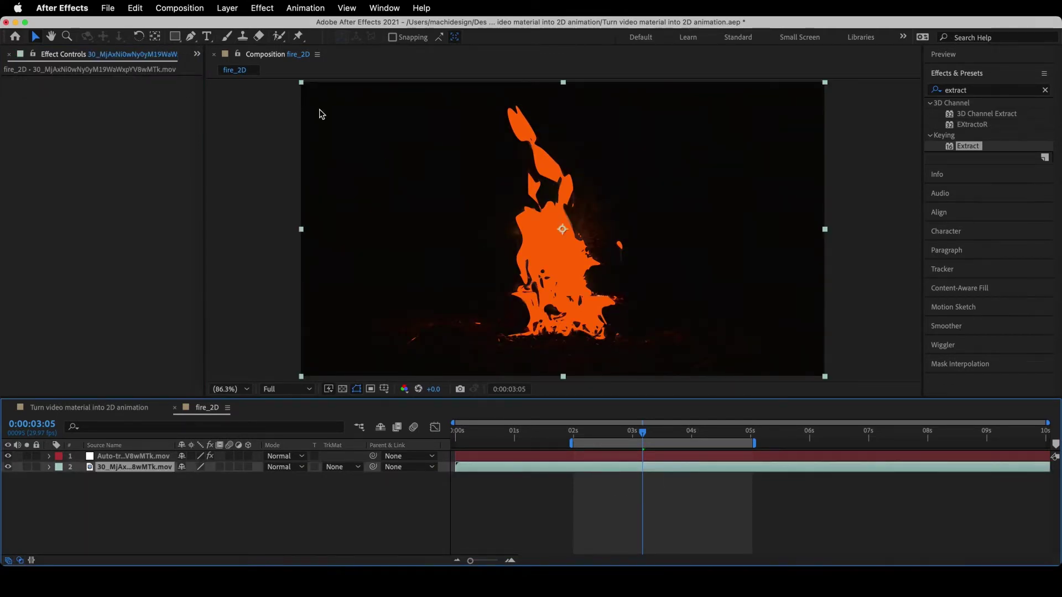
pyautogui.click(227, 7)
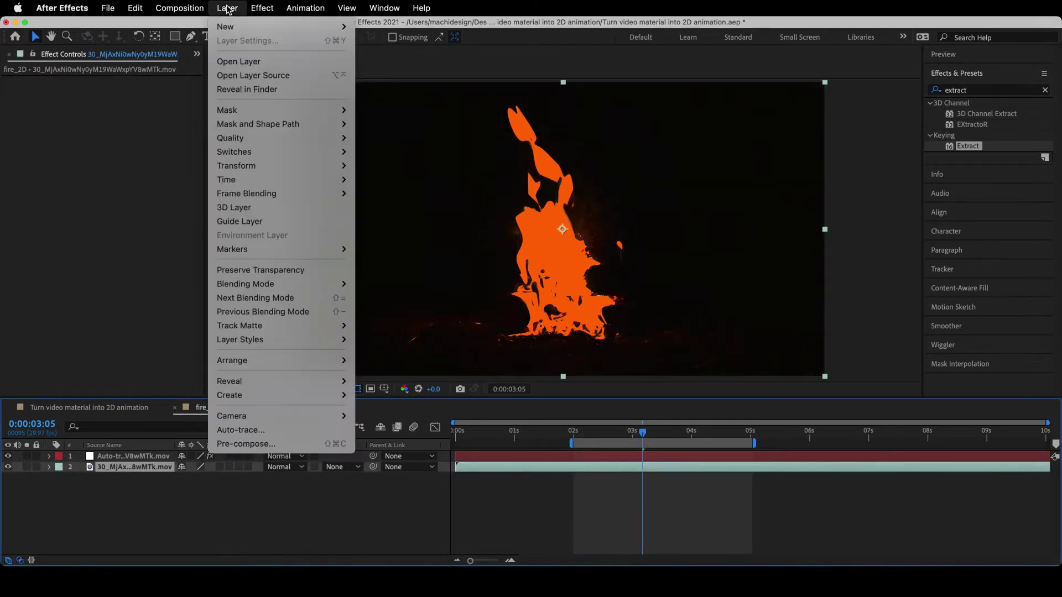
# - Auto-trace the fire footage again with the threshold raised to 62%
pyautogui.click(253, 433)
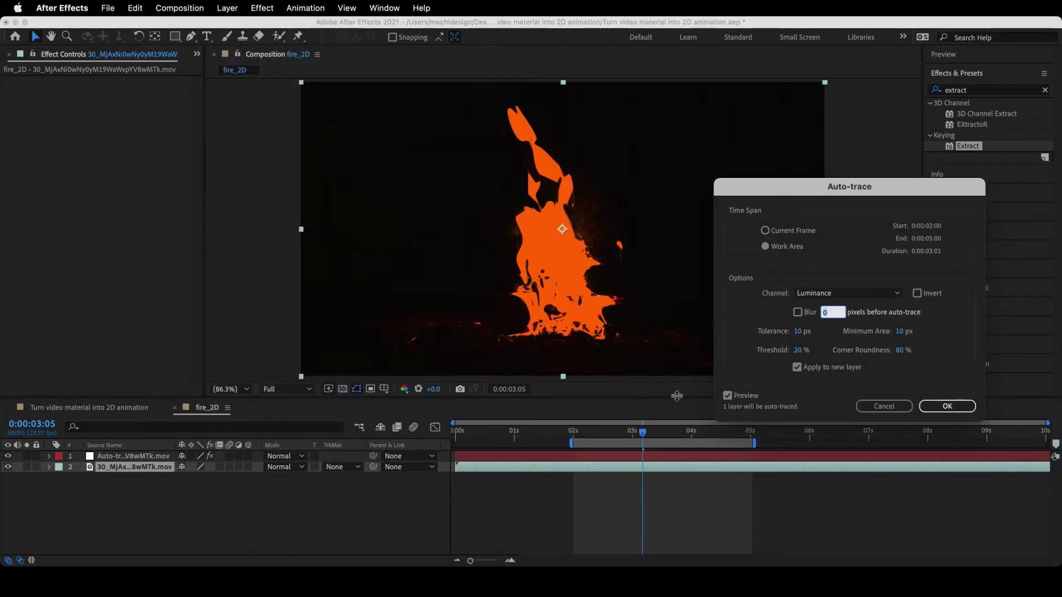
pyautogui.moveTo(798, 350); pyautogui.dragTo(823, 353)
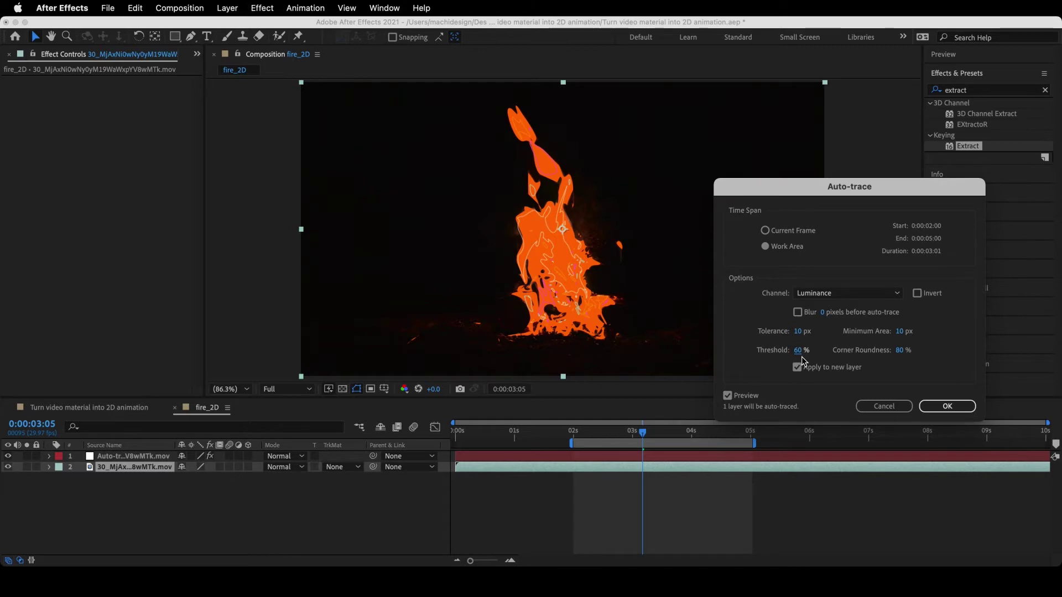
pyautogui.moveTo(804, 351); pyautogui.dragTo(801, 351)
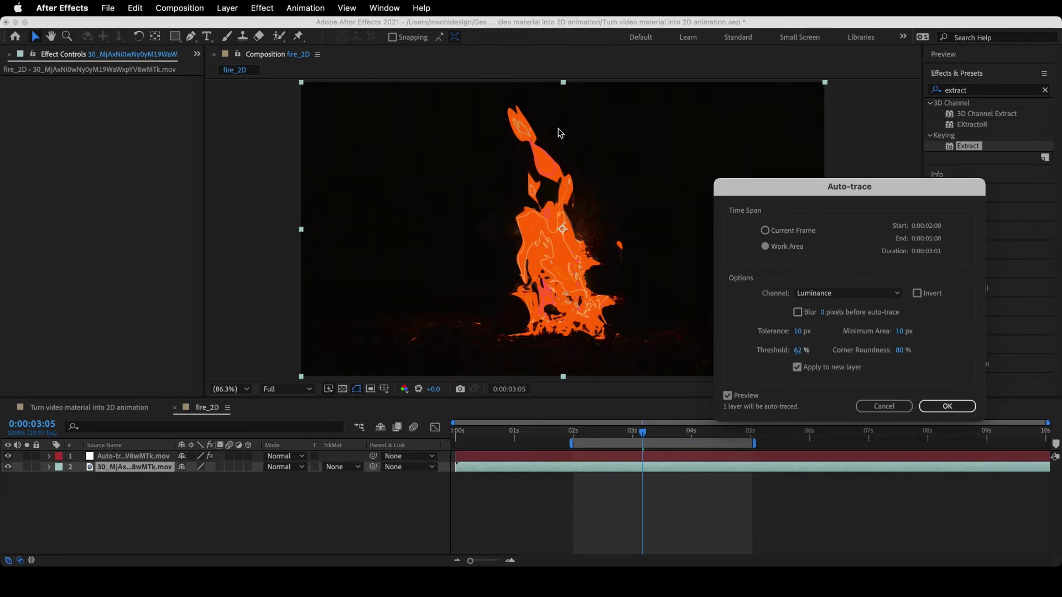
pyautogui.click(948, 413)
# - Create the second traced layer and preview it from the work-area start
pyautogui.click(944, 408)
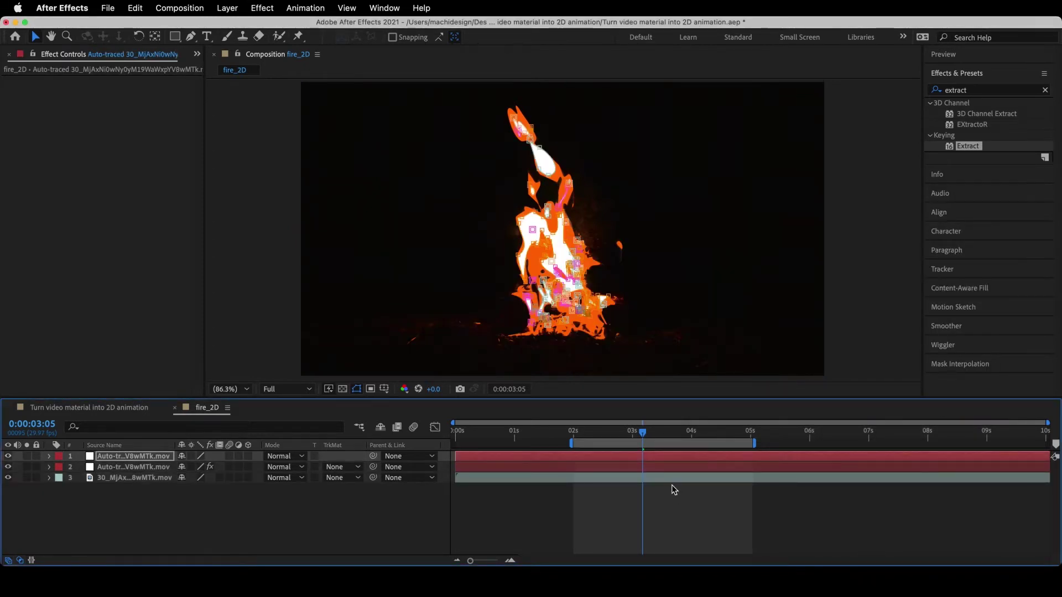
pyautogui.moveTo(635, 432); pyautogui.dragTo(577, 432)
pyautogui.press('space')
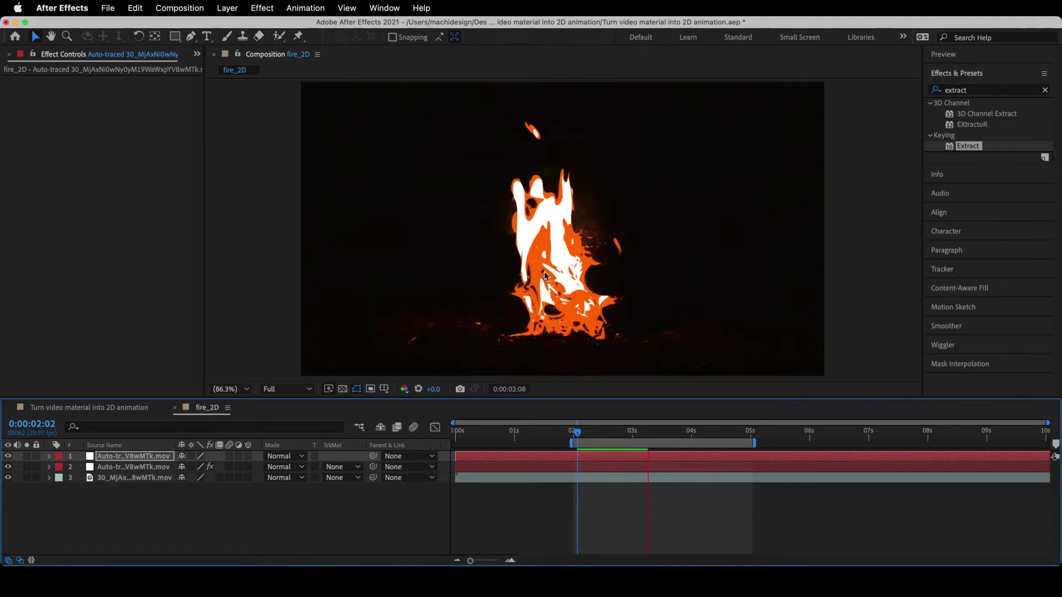
# - Fill the new traced layer yellow-orange FFB500 and reselect the fire footage layer
pyautogui.click(270, 8)
pyautogui.click(256, 41)
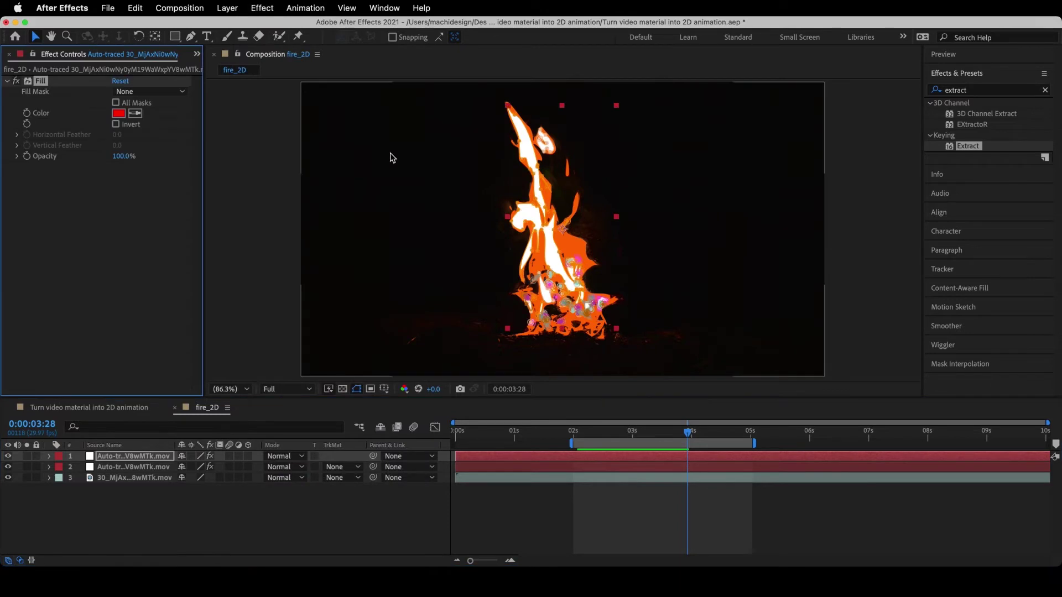
pyautogui.click(118, 113)
pyautogui.moveTo(432, 498); pyautogui.dragTo(428, 486)
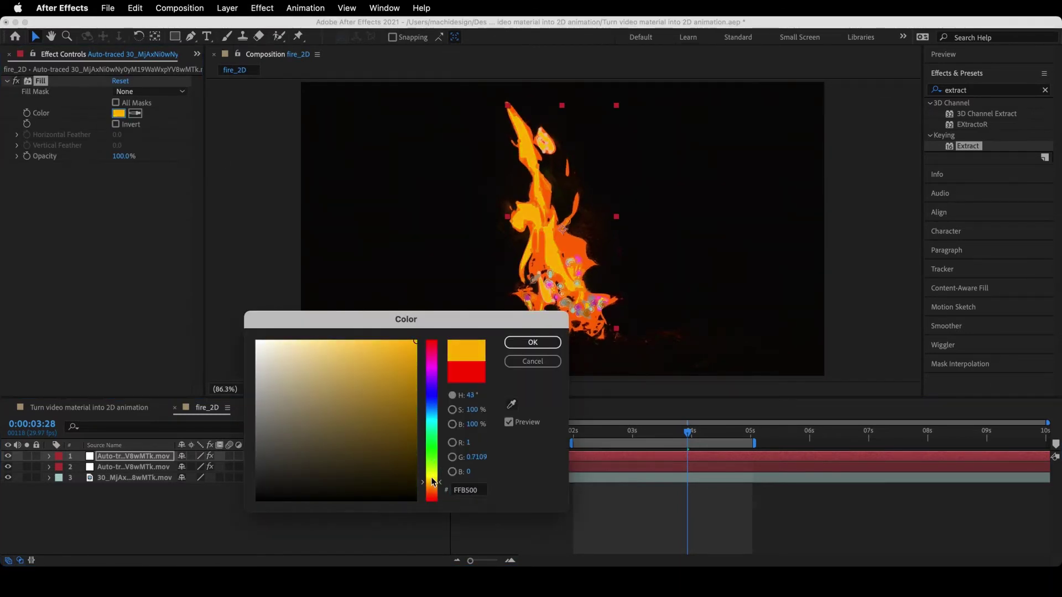
pyautogui.click(540, 341)
pyautogui.click(654, 477)
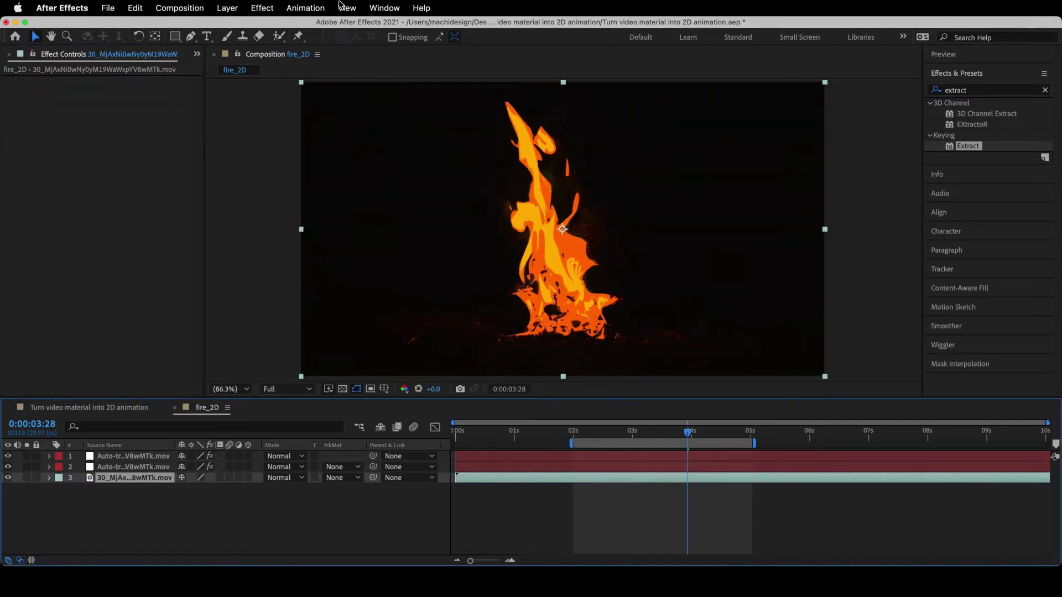
pyautogui.click(227, 8)
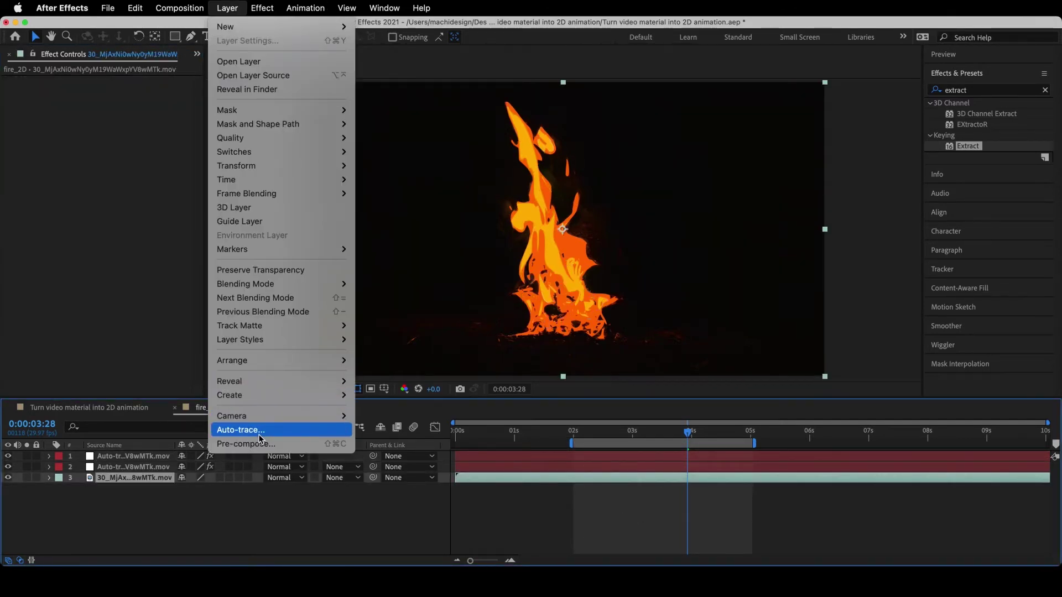
# - Auto-trace the footage a third time with threshold about 67%, then deselect the new layer
pyautogui.click(258, 434)
pyautogui.moveTo(794, 350); pyautogui.dragTo(806, 351)
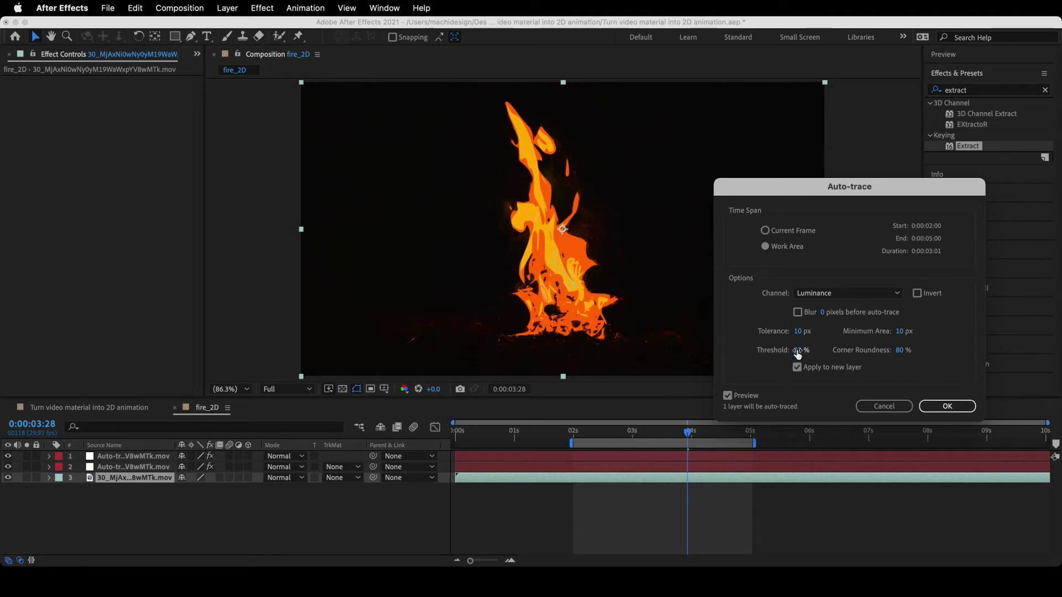
pyautogui.click(948, 407)
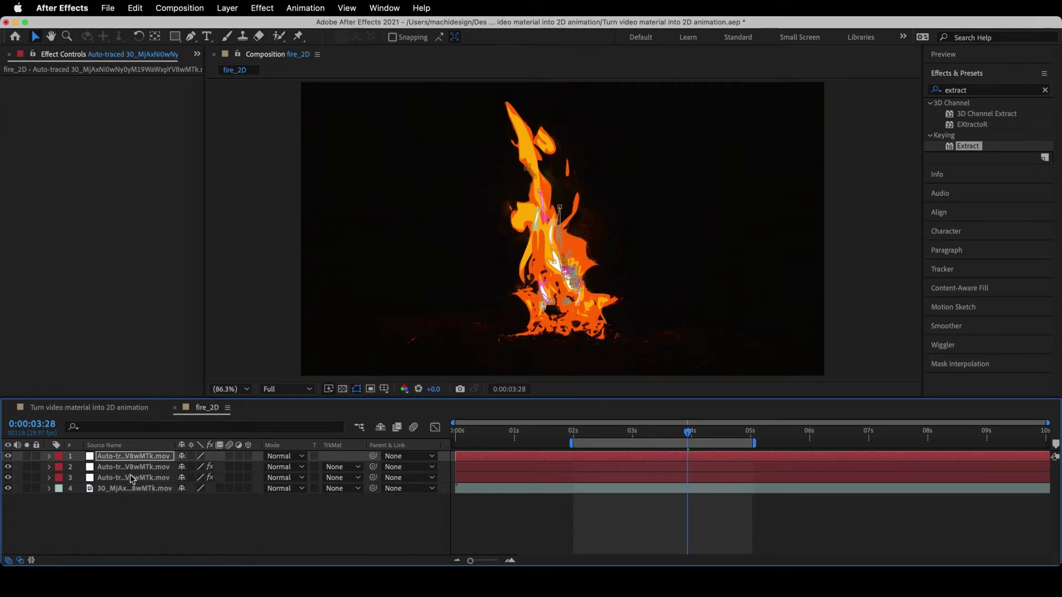
pyautogui.press('F2')
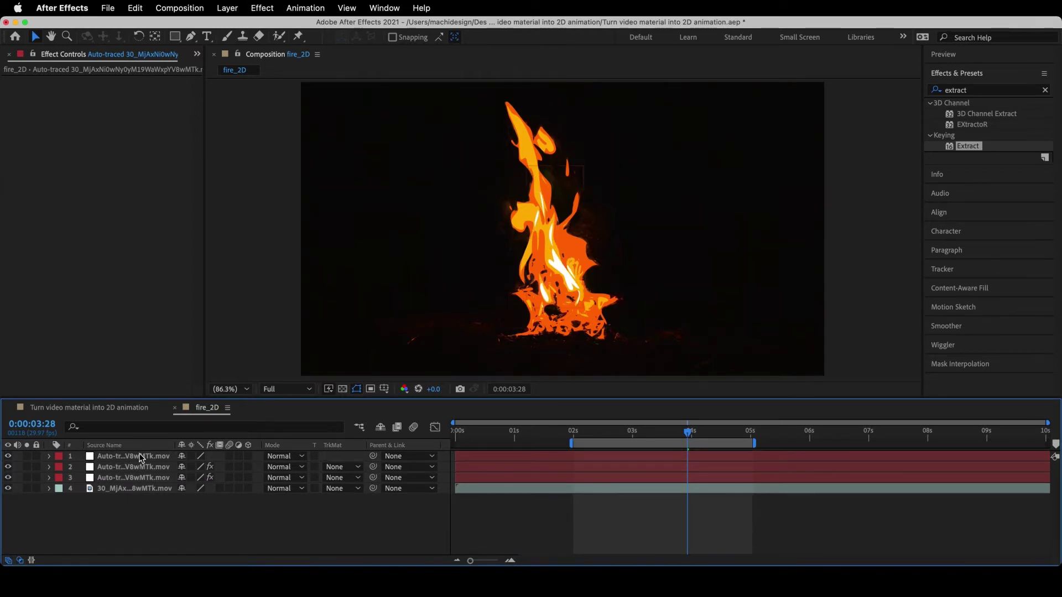
# - Give the newest traced layer a red FF3500 Fill effect
pyautogui.click(140, 458)
pyautogui.click(264, 8)
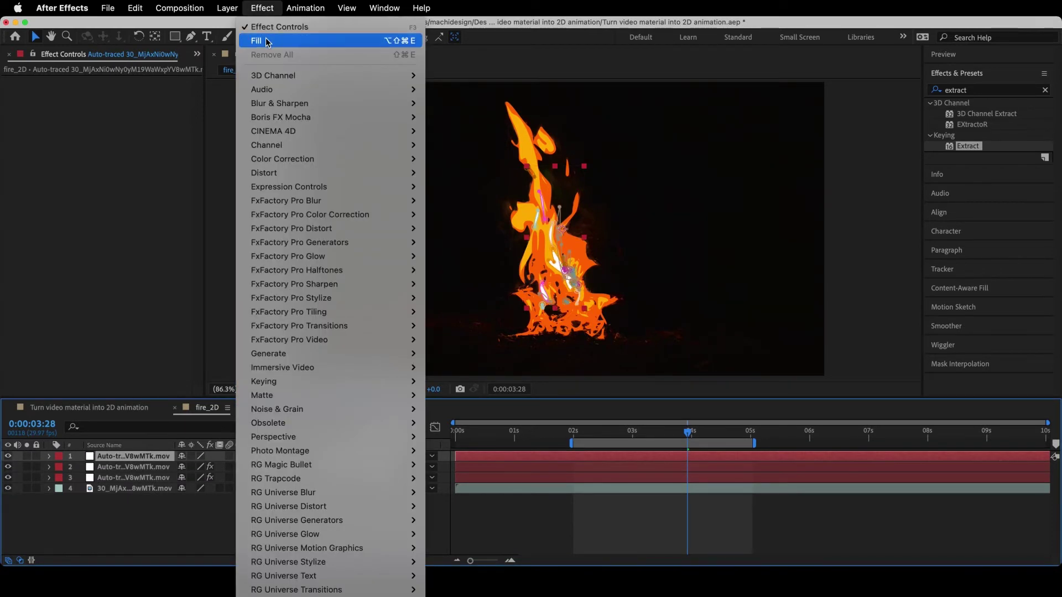
pyautogui.click(260, 38)
pyautogui.click(119, 113)
pyautogui.click(435, 498)
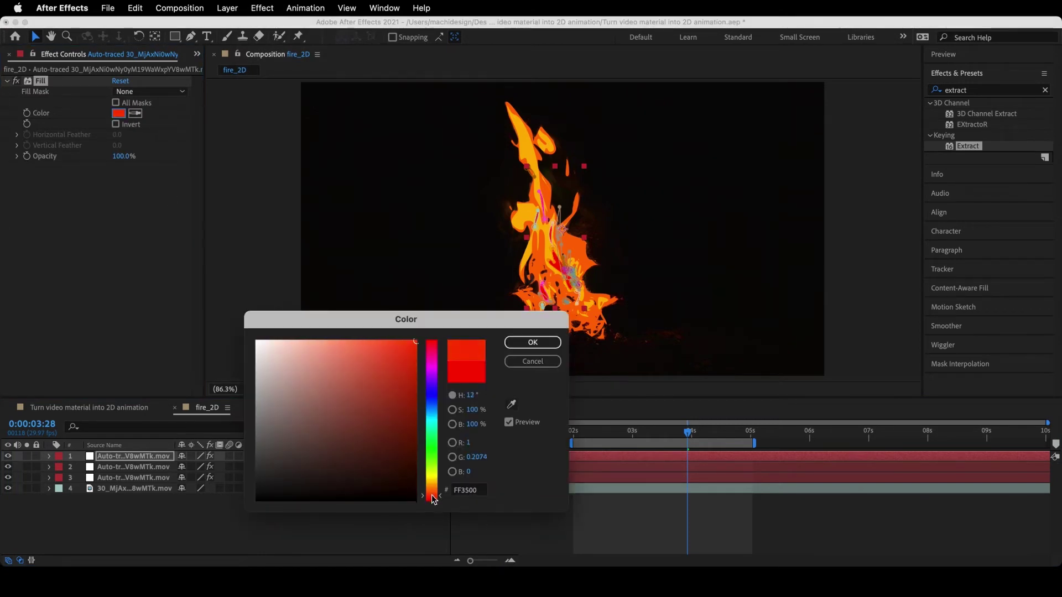
pyautogui.click(533, 343)
# - Hide the fire footage and preview the stacked yellow, orange and red flames
pyautogui.click(164, 512)
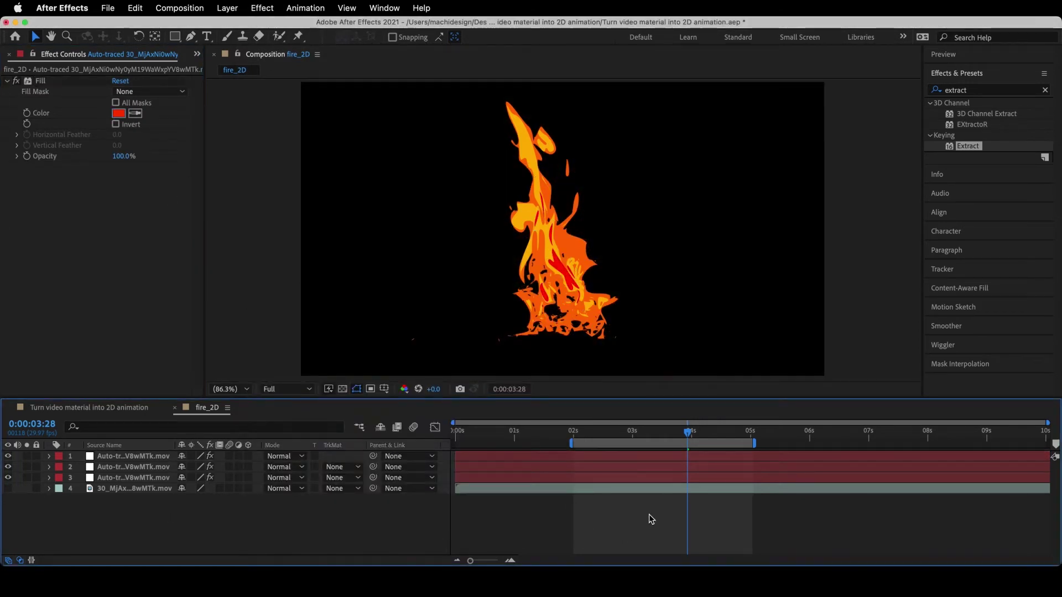
pyautogui.moveTo(669, 431); pyautogui.dragTo(575, 431)
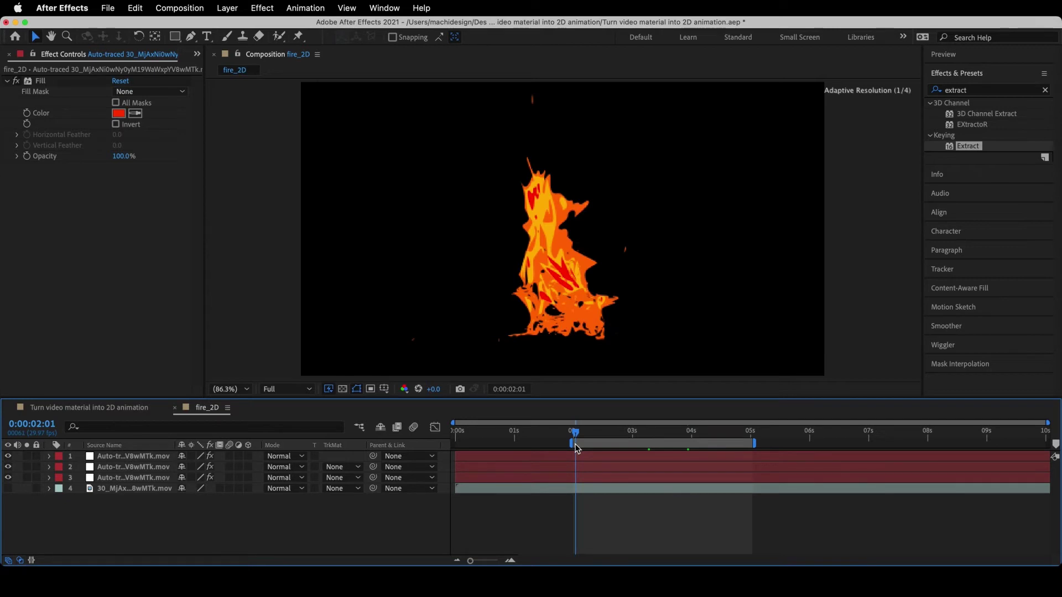
pyautogui.press('space')
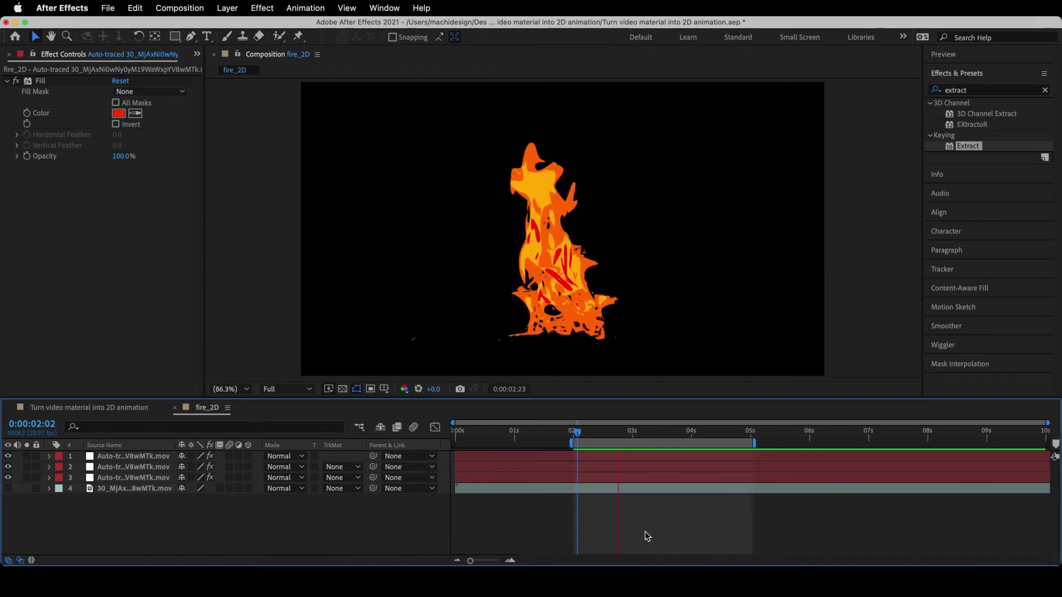
pyautogui.click(228, 8)
pyautogui.moveTo(232, 27)
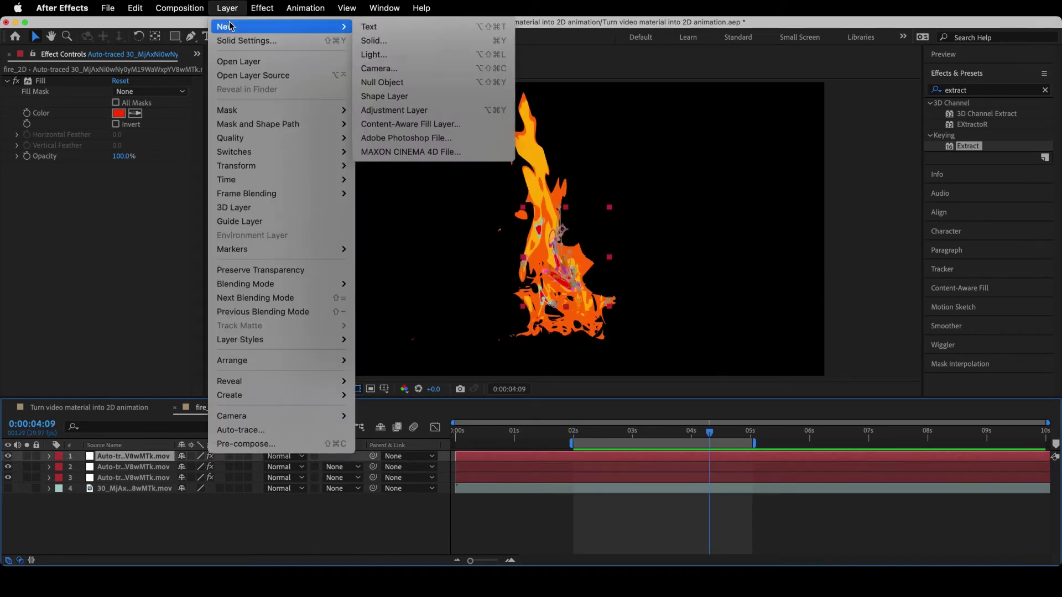
# - Add an adjustment layer with Posterize Time at 10 fps and preview the choppy flames
pyautogui.click(399, 113)
pyautogui.click(262, 8)
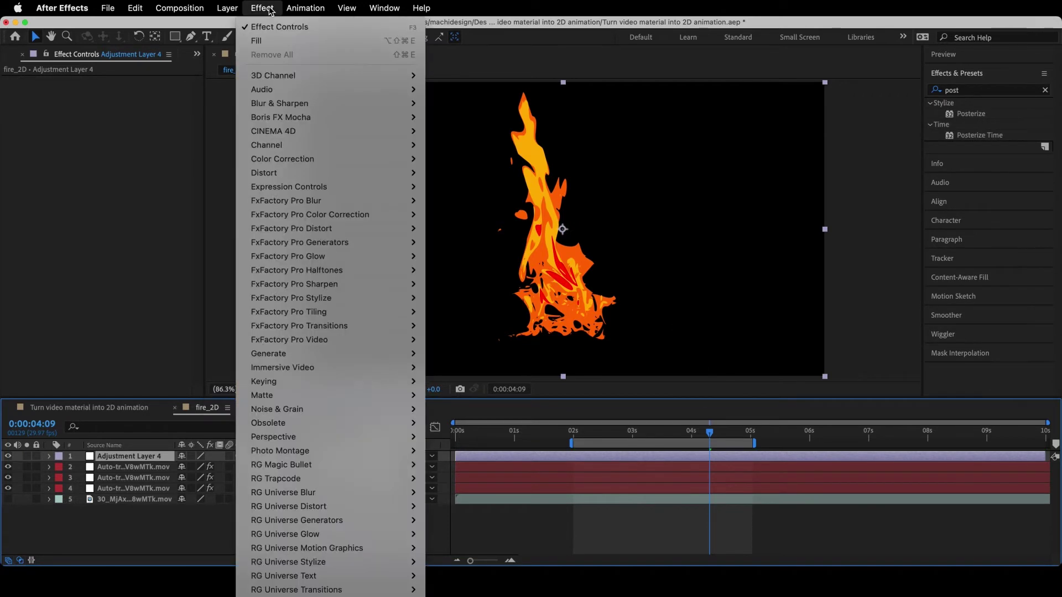
pyautogui.moveTo(314, 594)
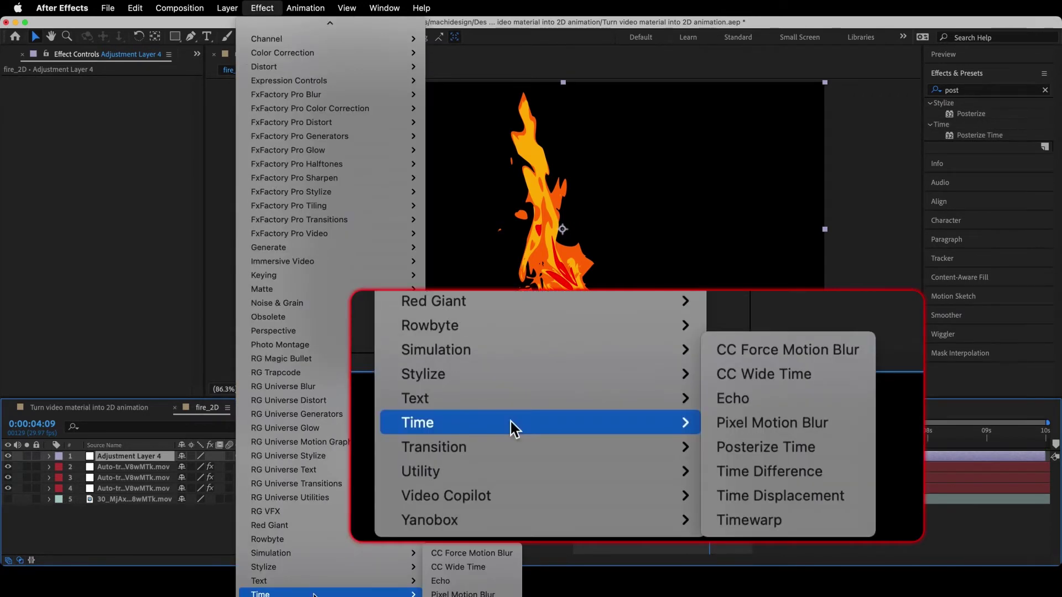
pyautogui.click(805, 447)
pyautogui.click(126, 92)
pyautogui.write('10')
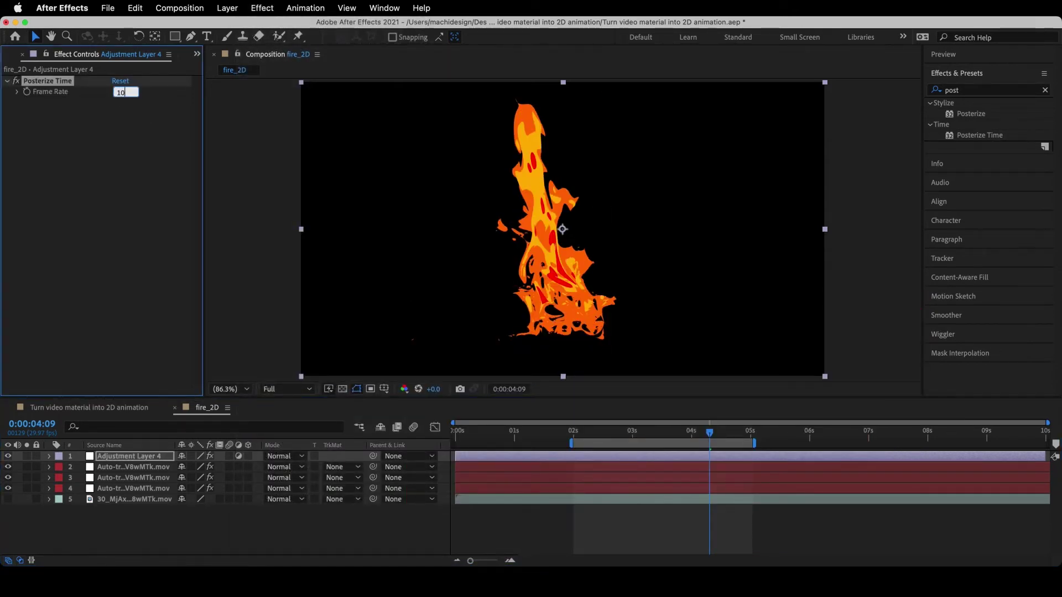
pyautogui.press('Return')
pyautogui.press('space')
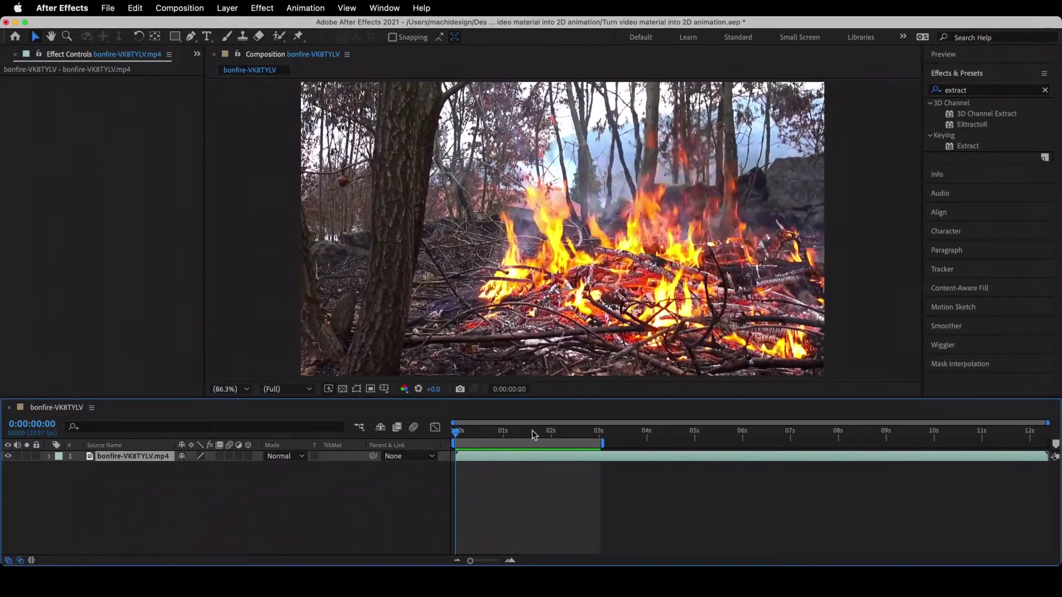
# - Add a Curves effect to the bonfire footage with an S-curve to boost contrast
pyautogui.click(263, 8)
pyautogui.moveTo(309, 158)
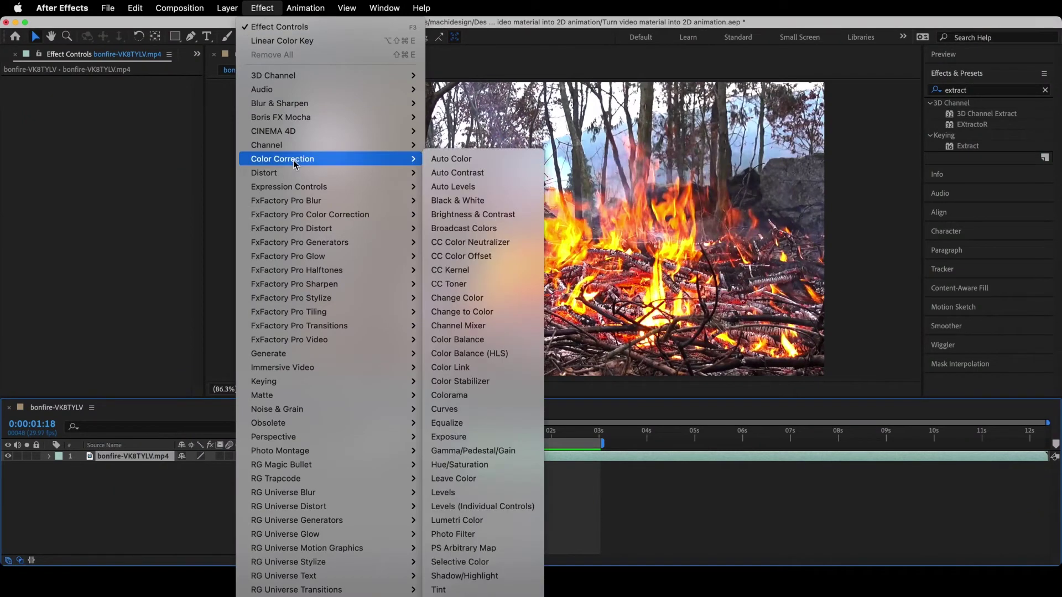
pyautogui.click(470, 409)
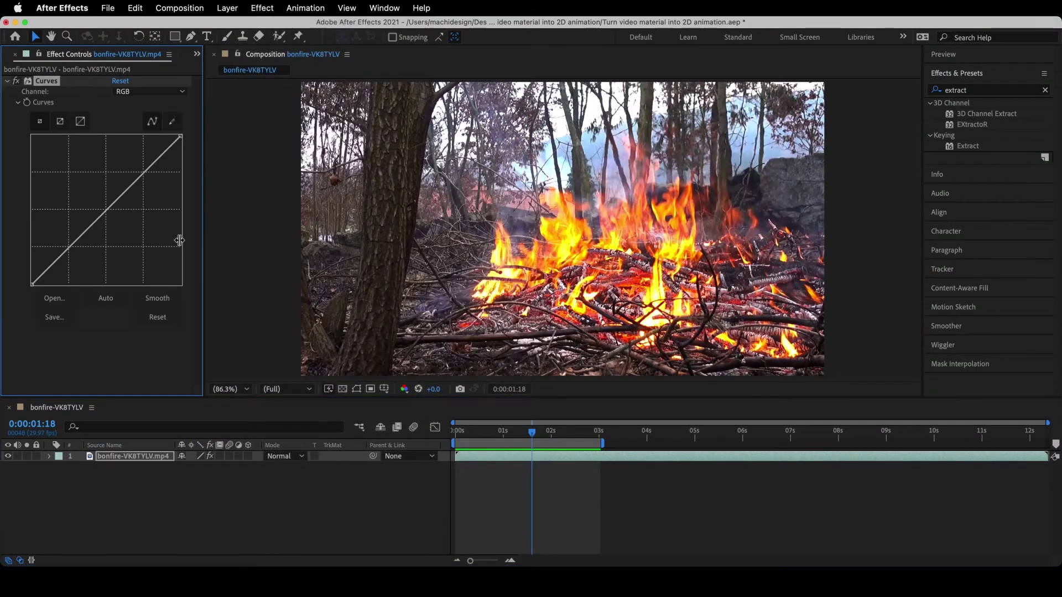
pyautogui.moveTo(105, 204); pyautogui.dragTo(127, 176)
pyautogui.moveTo(89, 257); pyautogui.dragTo(88, 257)
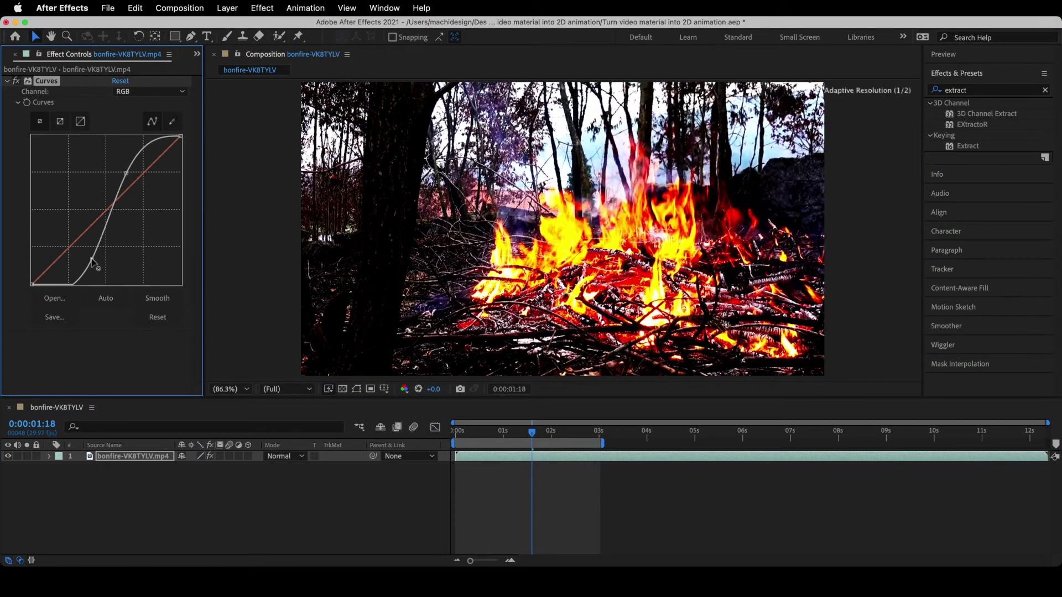
pyautogui.click(7, 81)
# - Apply Extract using the Red channel with Black Point raised to 230
pyautogui.click(262, 7)
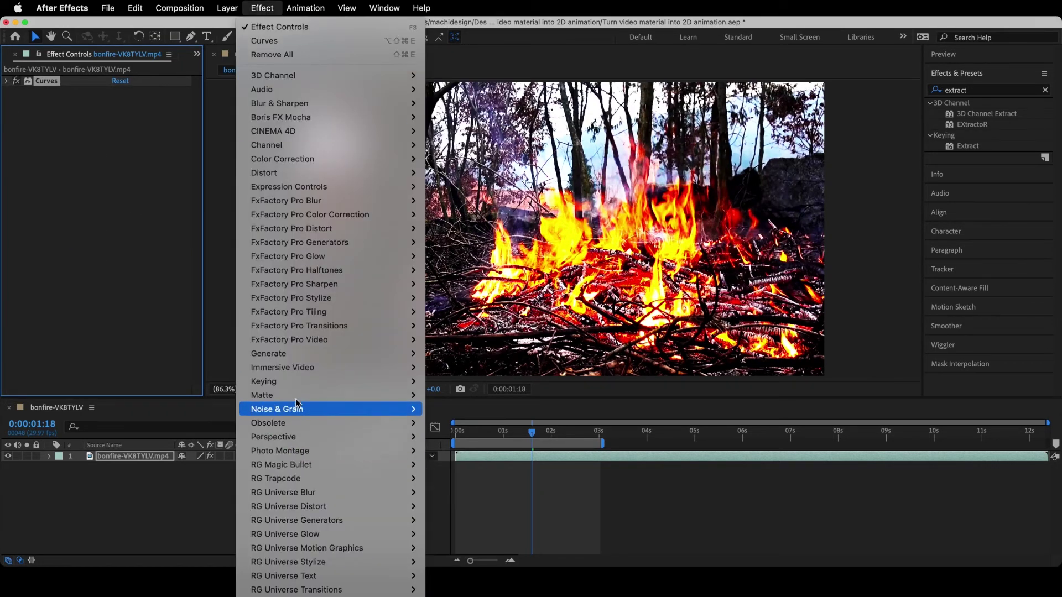
pyautogui.moveTo(299, 382)
pyautogui.click(489, 450)
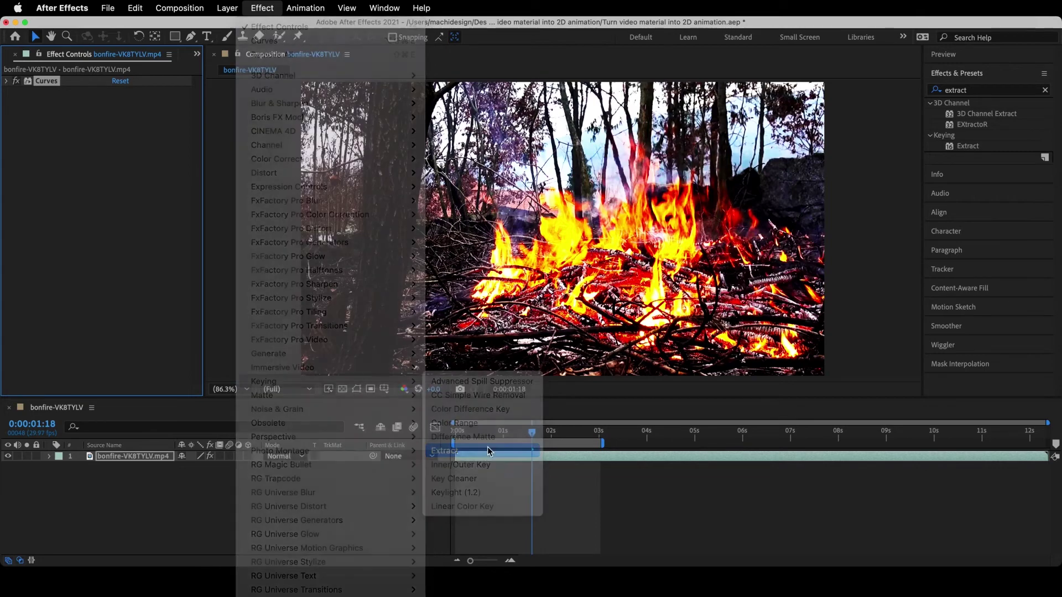
pyautogui.click(166, 182)
pyautogui.click(158, 215)
pyautogui.moveTo(115, 196); pyautogui.dragTo(272, 206)
# - Add Linear Color Key with white as the key colour, then preview the keyed fire
pyautogui.click(263, 8)
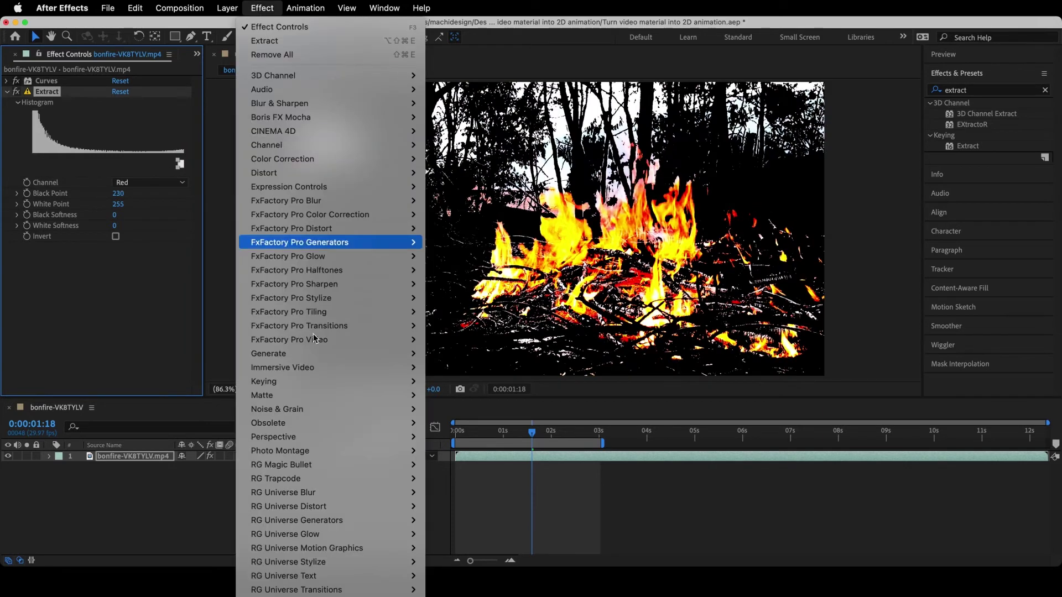
pyautogui.moveTo(303, 382)
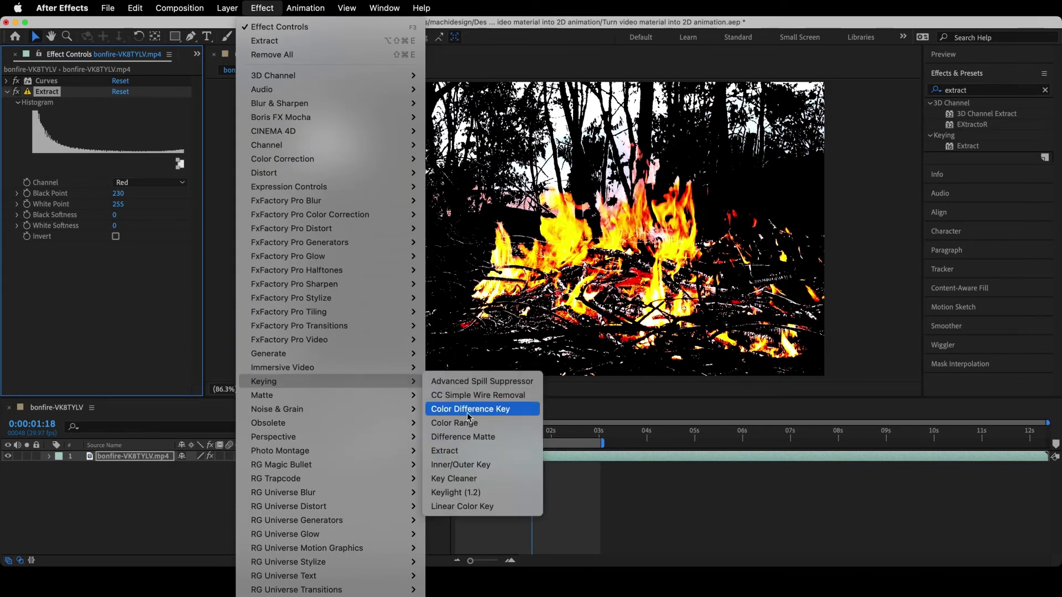
pyautogui.click(475, 507)
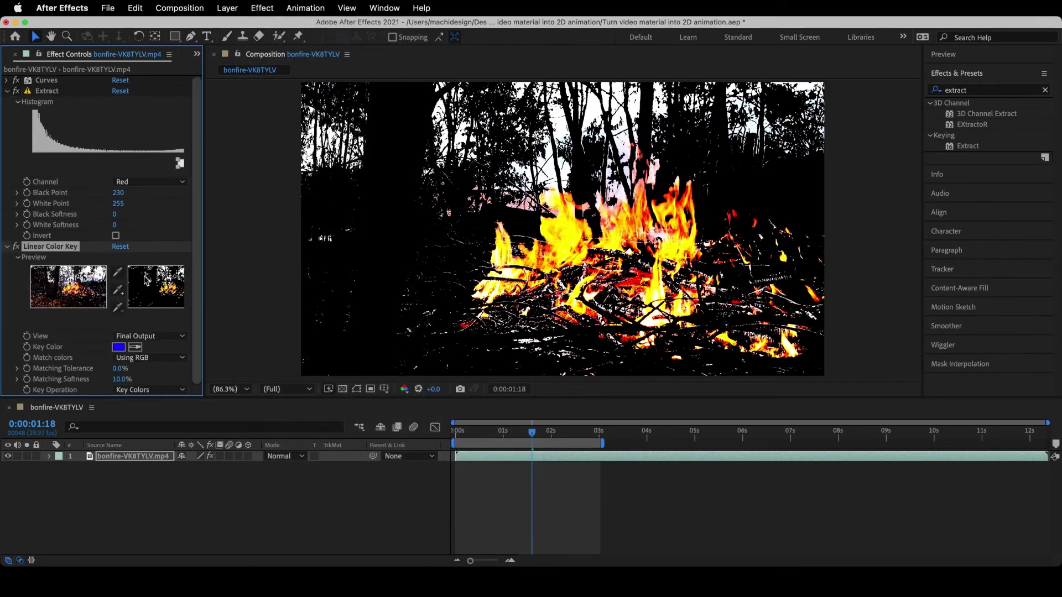
pyautogui.click(560, 126)
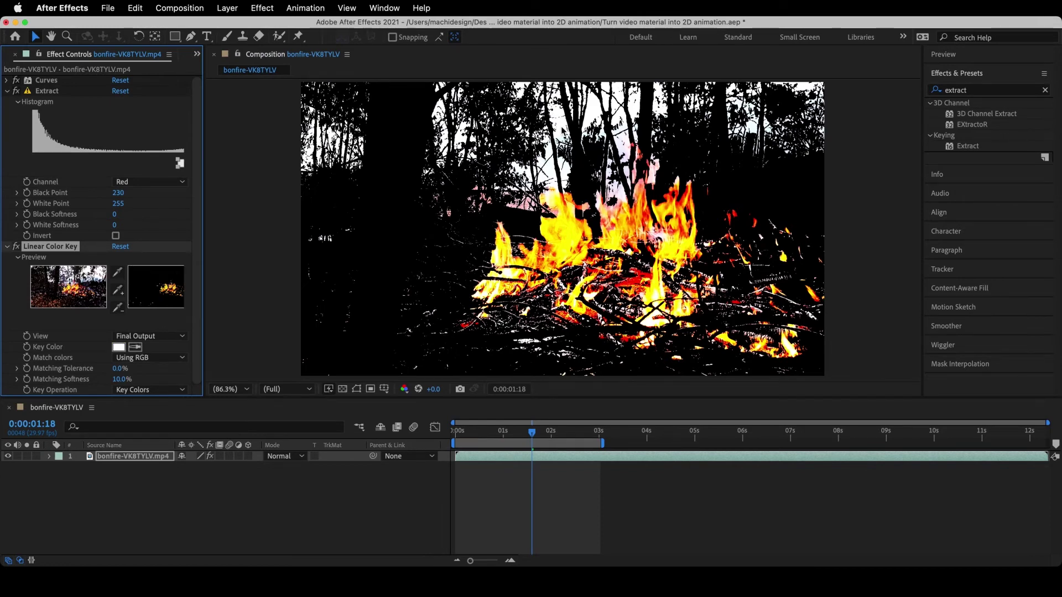
pyautogui.click(589, 453)
pyautogui.press('space')
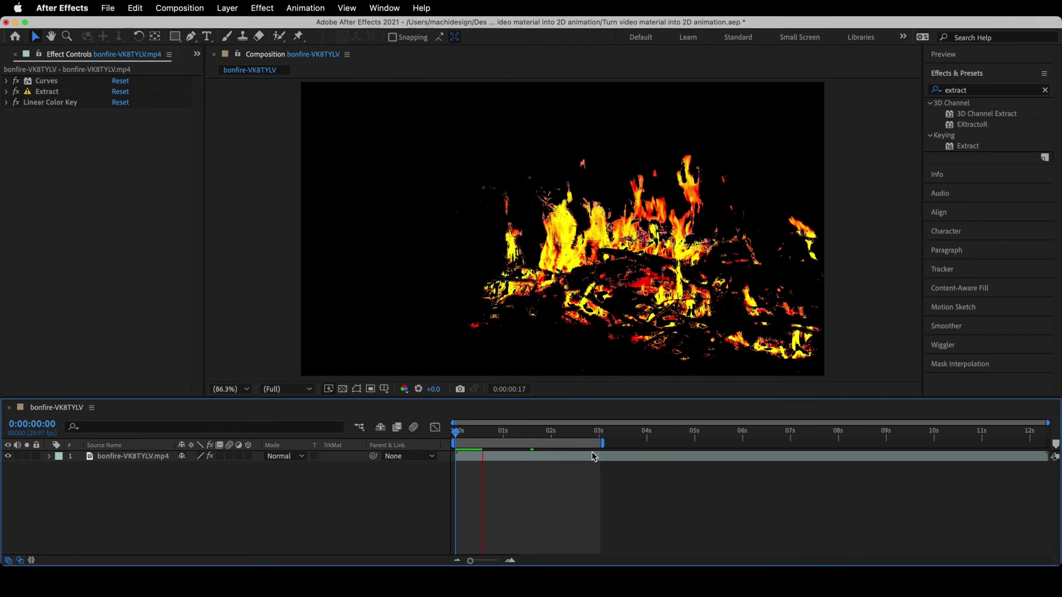
# - Pre-compose the bonfire layer as 'fireMaterial', open it and show the transparency grid
pyautogui.click(532, 456)
pyautogui.click(226, 8)
pyautogui.click(241, 445)
pyautogui.write('fi')
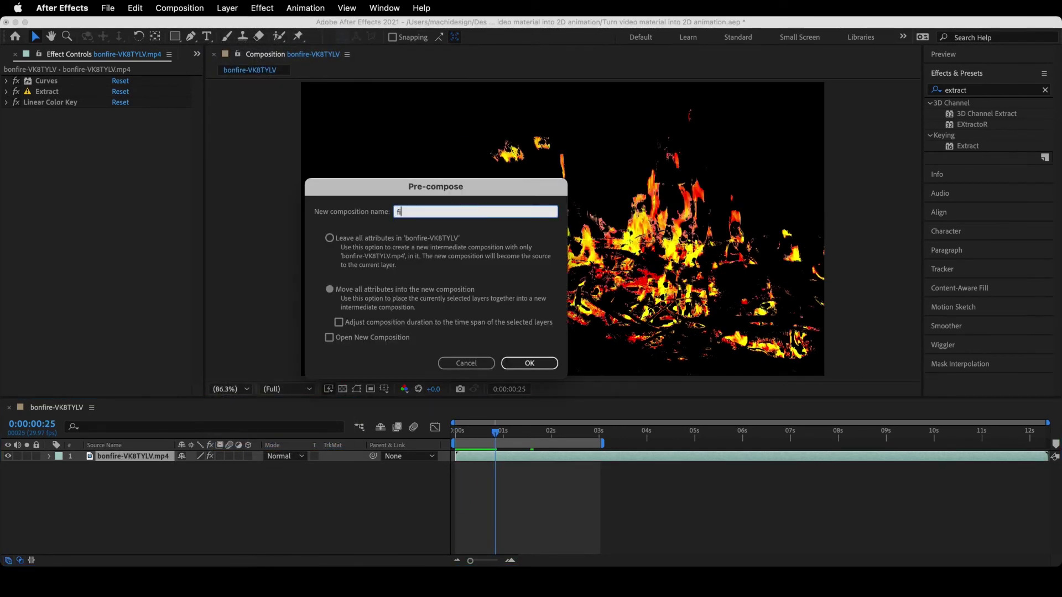
pyautogui.write('reMa')
pyautogui.press('Return')
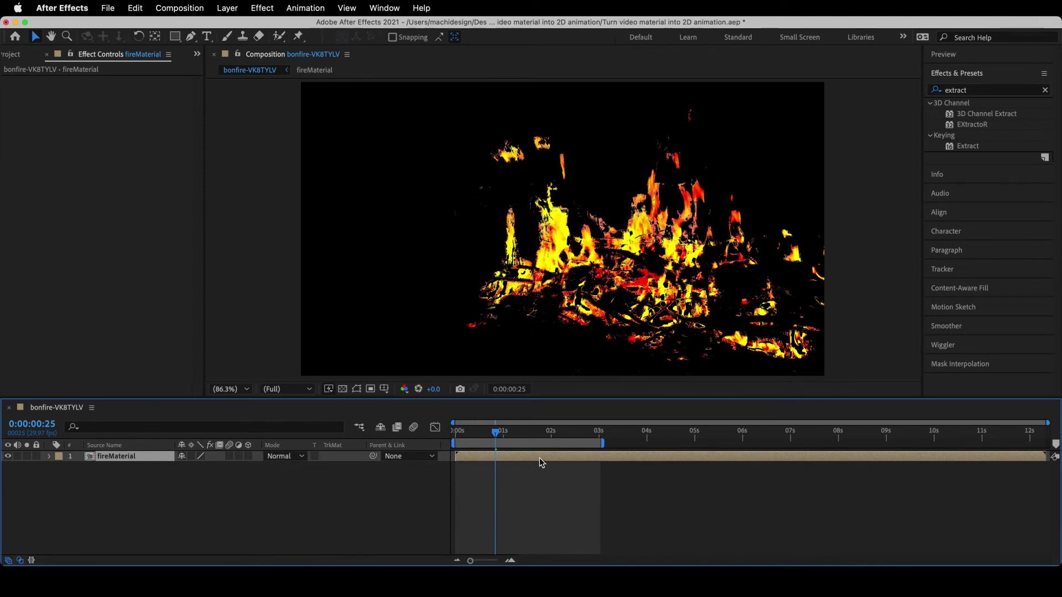
pyautogui.doubleClick(539, 458)
pyautogui.click(344, 390)
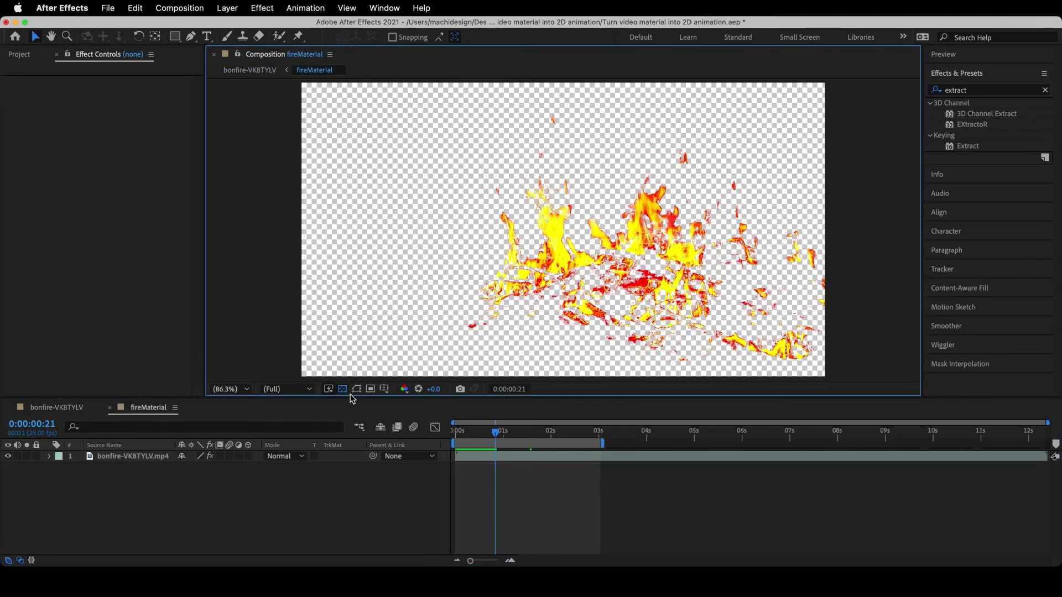
# - Back the flames with a black (000000) Solid Composite, then return to bonfire-VK8TYLV
pyautogui.click(482, 460)
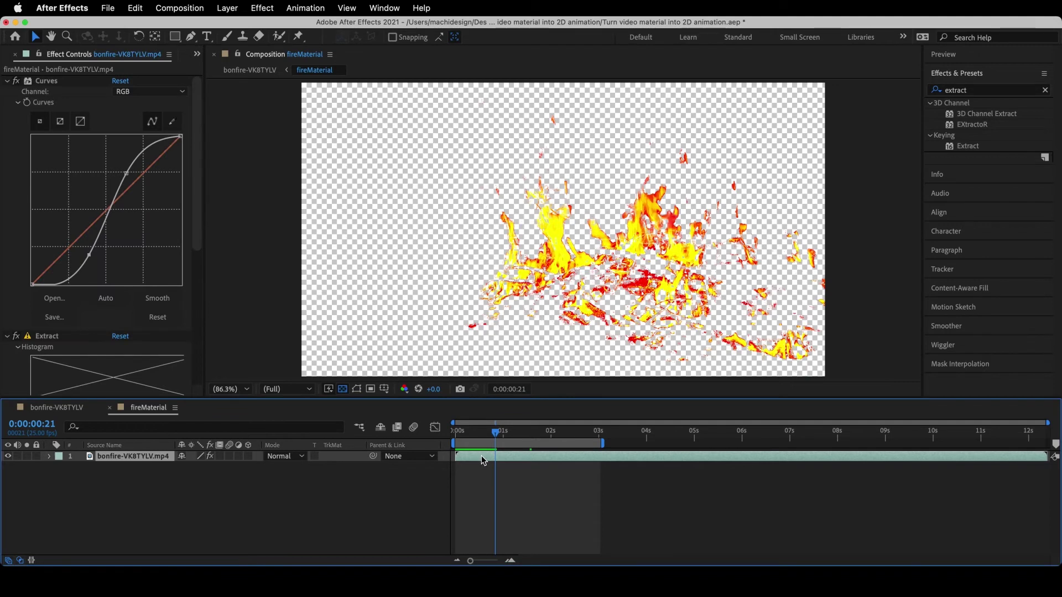
pyautogui.click(259, 8)
pyautogui.moveTo(295, 149)
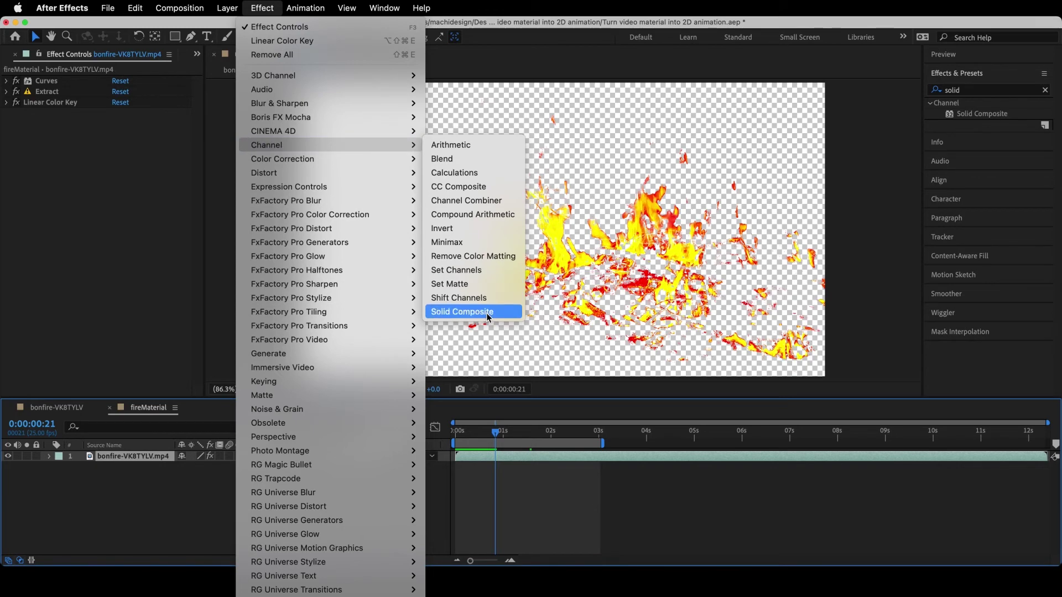
pyautogui.click(467, 314)
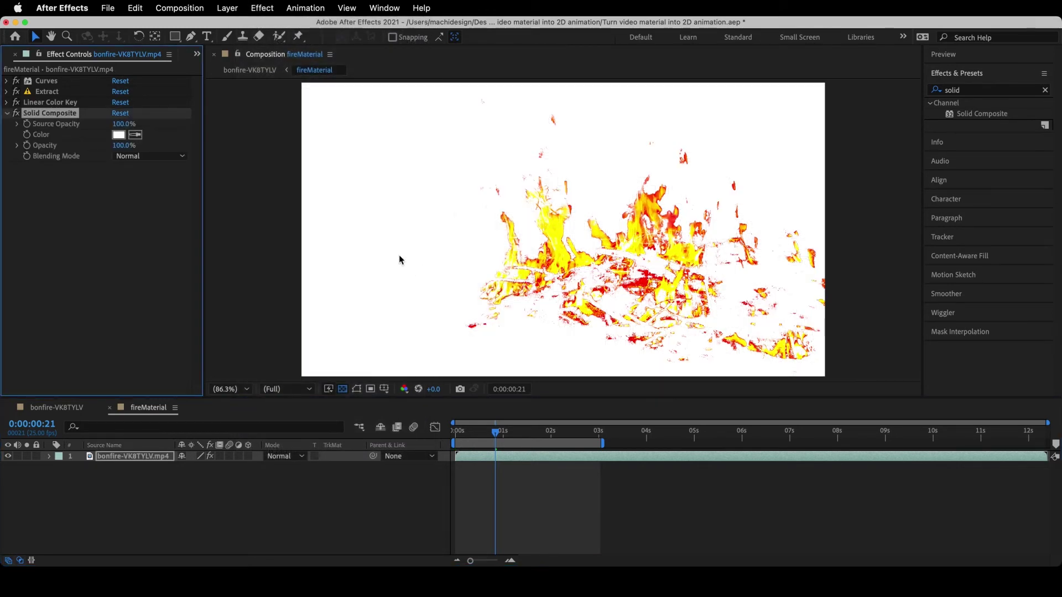
pyautogui.click(118, 137)
pyautogui.write('000000')
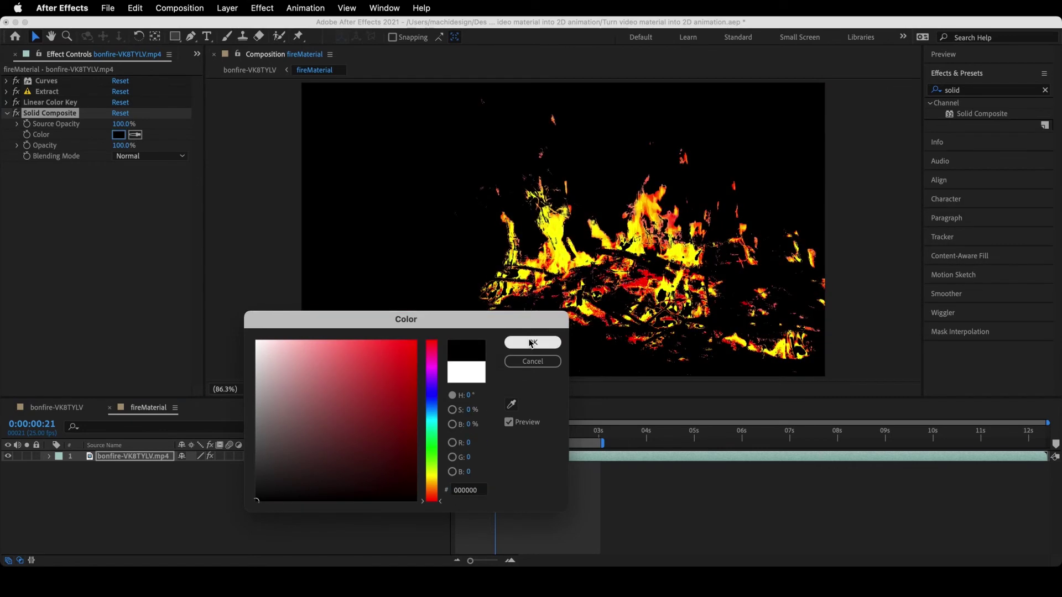
pyautogui.click(533, 343)
pyautogui.click(61, 408)
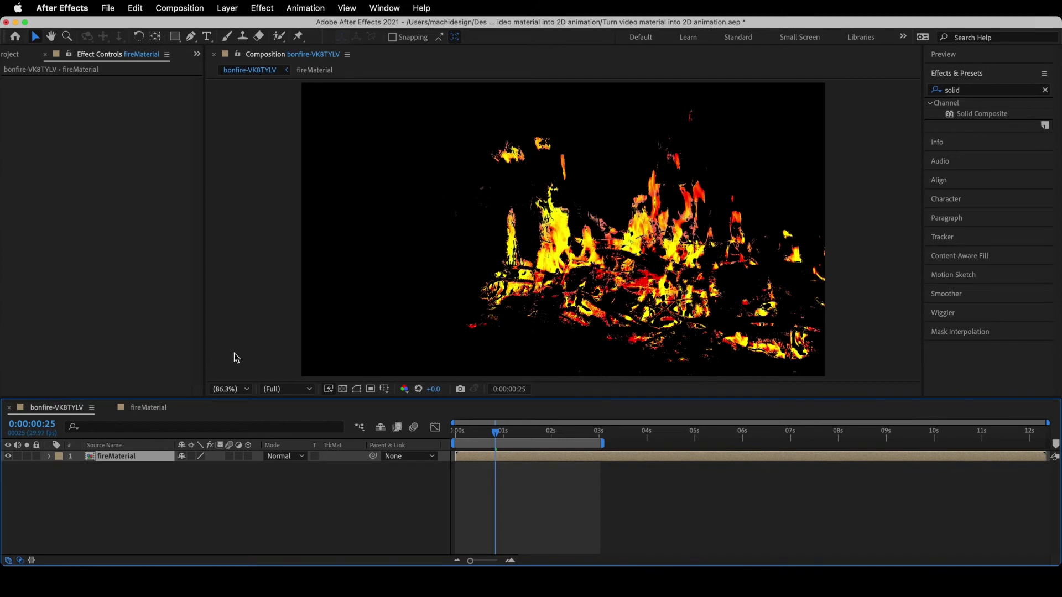
# - Auto-trace the fireMaterial layer with Work Area and Luminance settings into a new layer
pyautogui.click(515, 483)
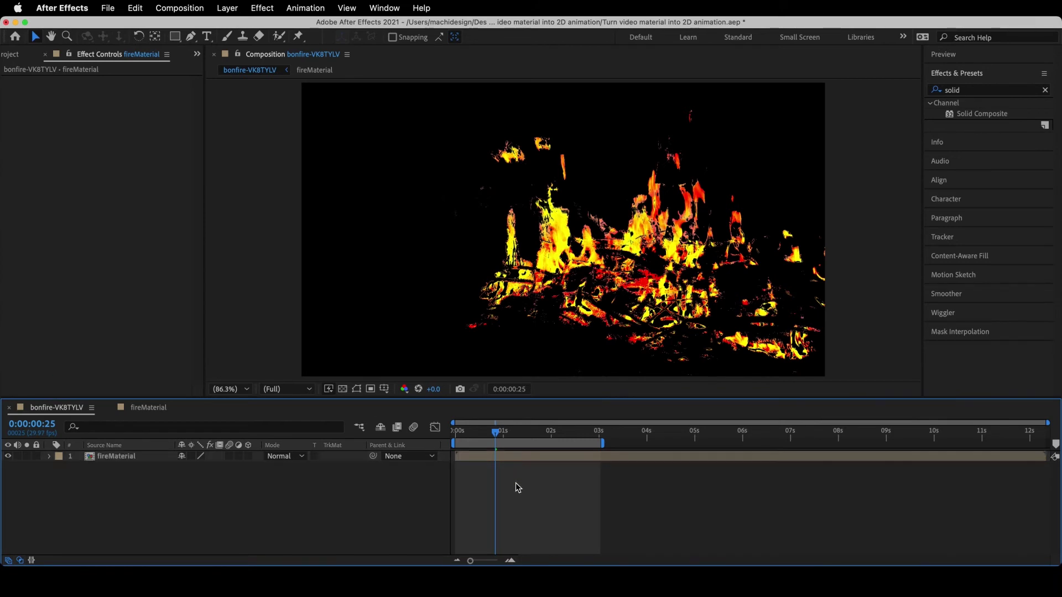
pyautogui.click(538, 457)
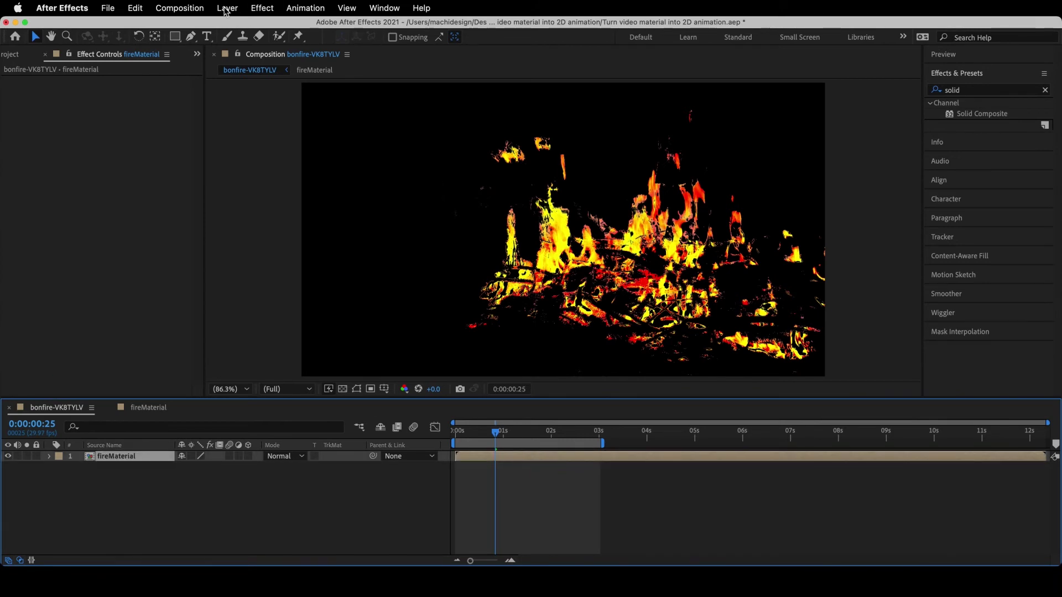
pyautogui.click(226, 9)
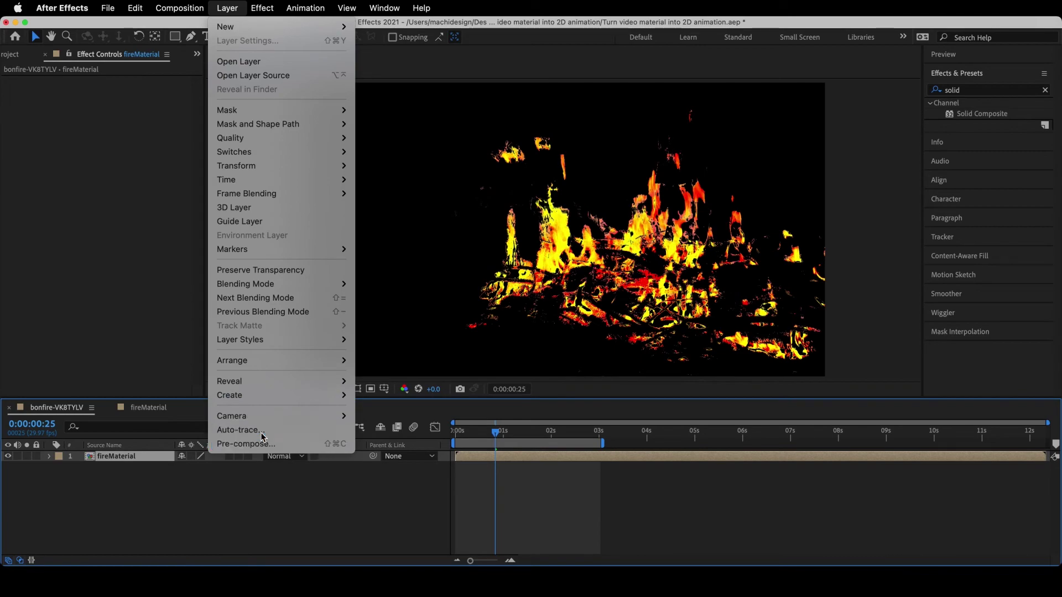
pyautogui.click(263, 432)
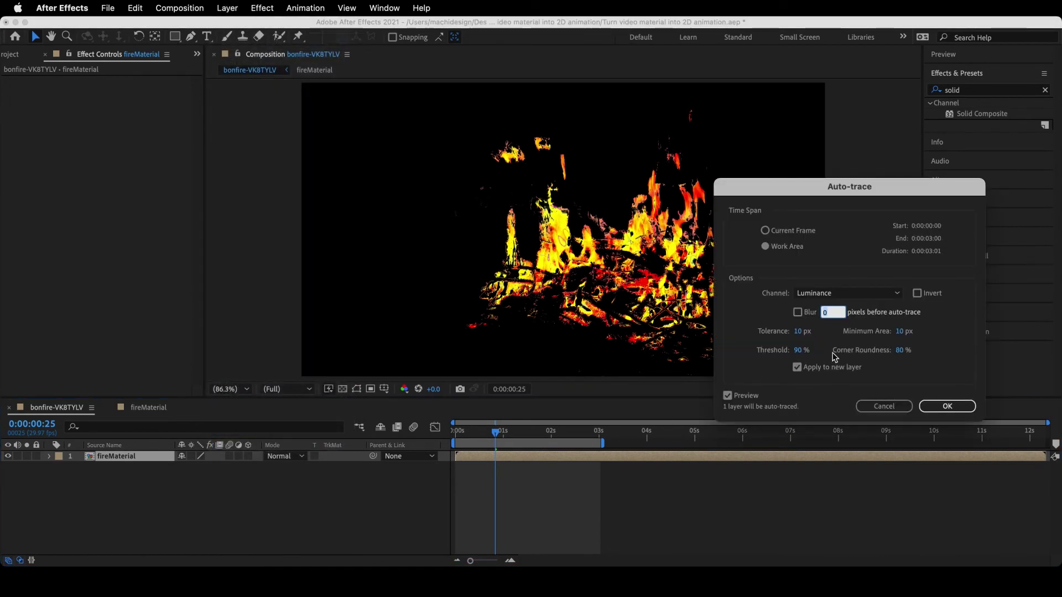
pyautogui.press('Return')
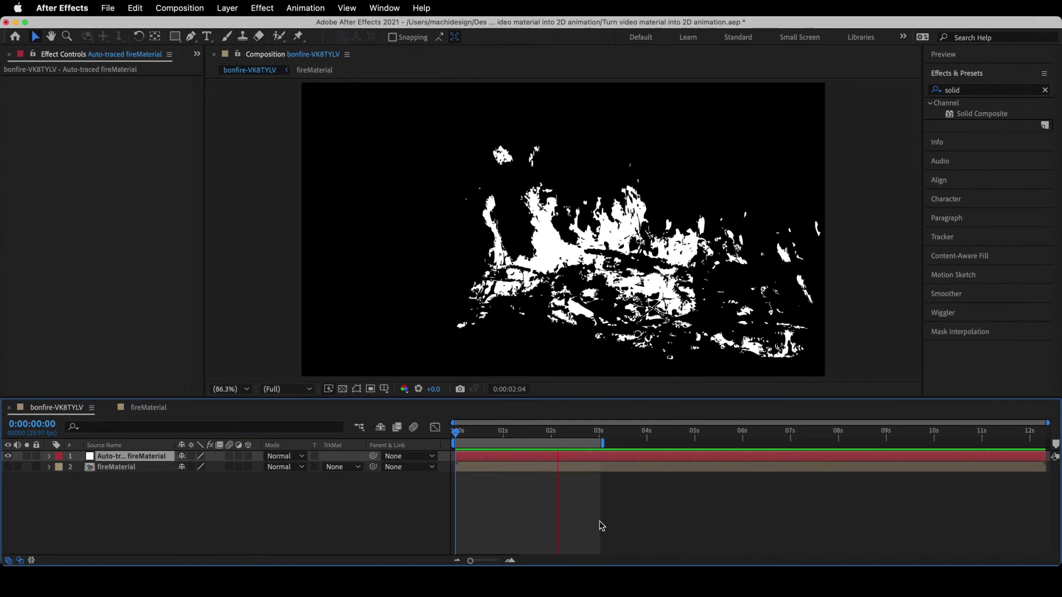